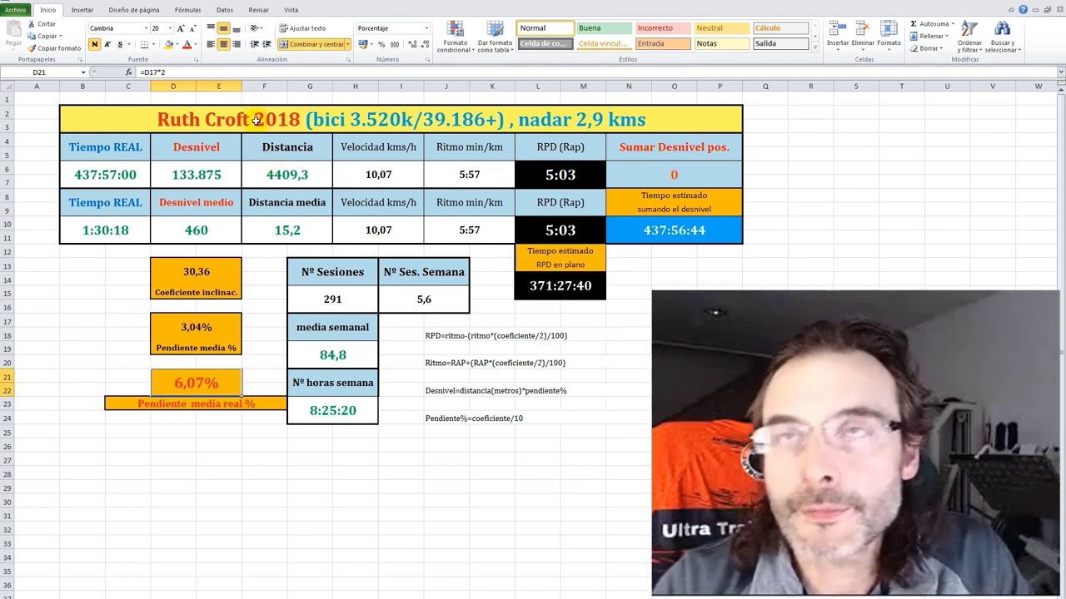
# Step: Review the total distance and elevation, the per-session averages, the RPD and the pace on Ruth Croft's 2018 sheet
pyautogui.click(290, 175)
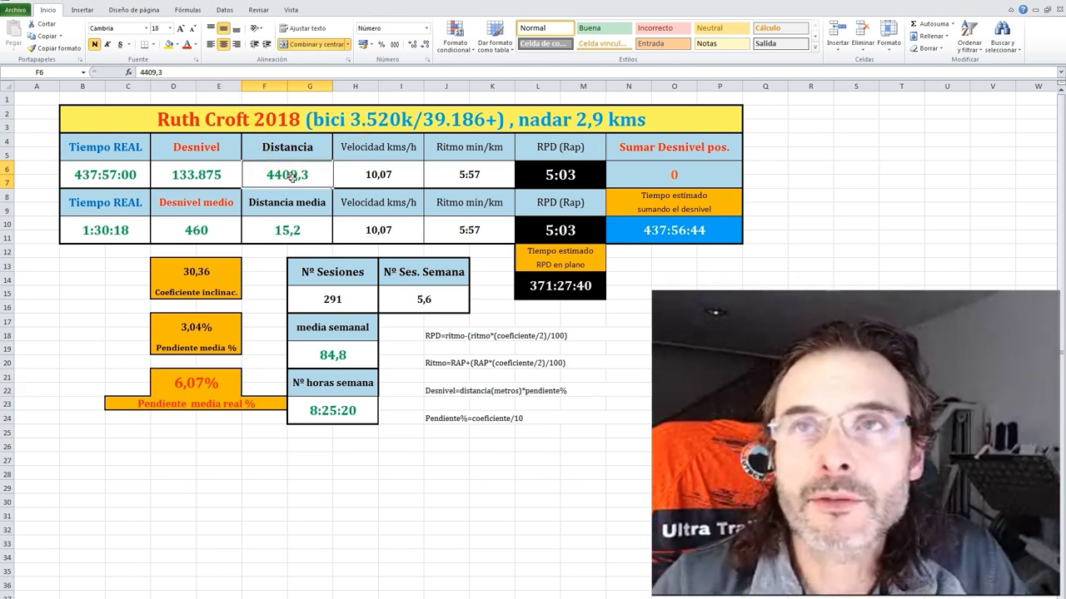
pyautogui.click(213, 174)
pyautogui.click(123, 231)
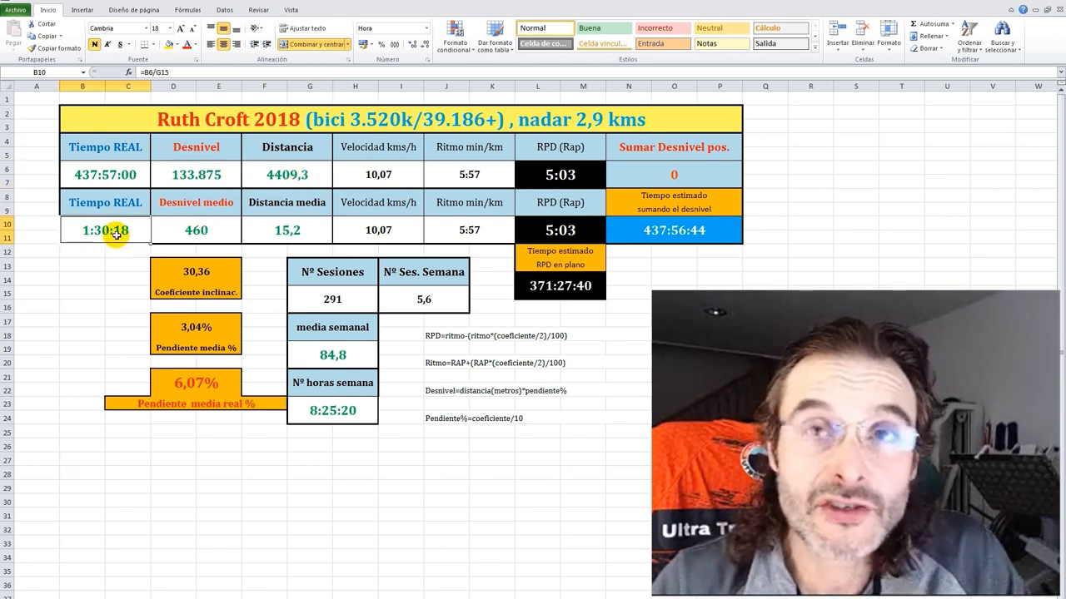
pyautogui.click(196, 231)
pyautogui.click(293, 234)
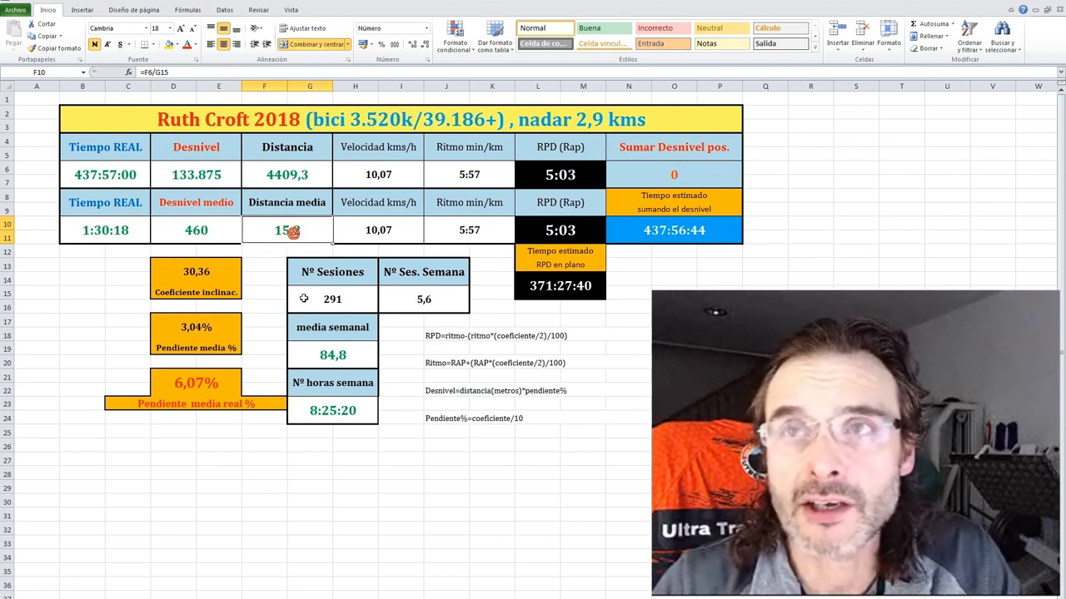
pyautogui.click(560, 231)
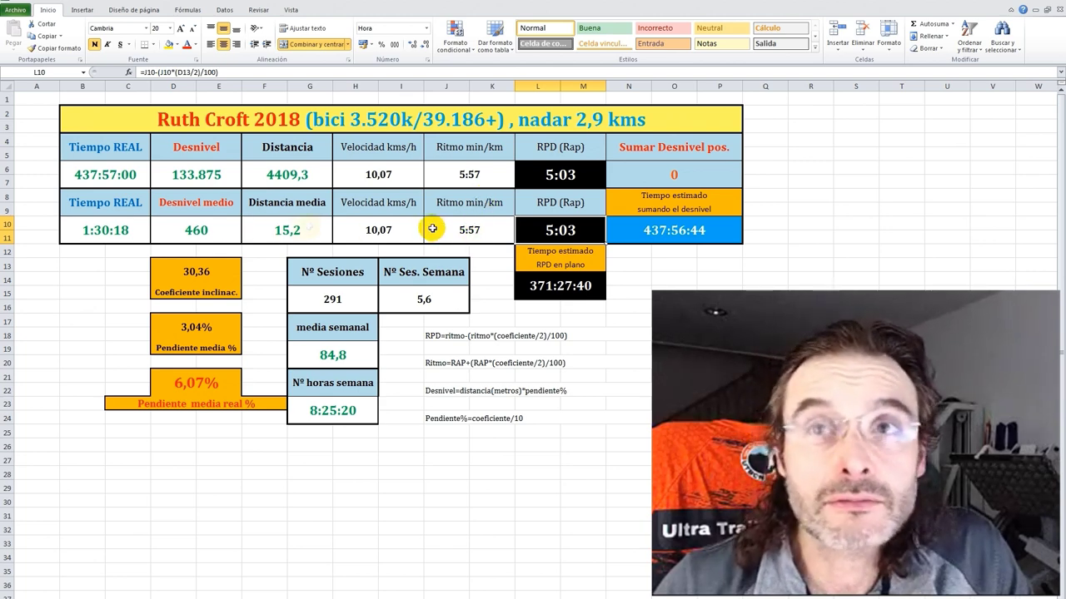
pyautogui.click(470, 231)
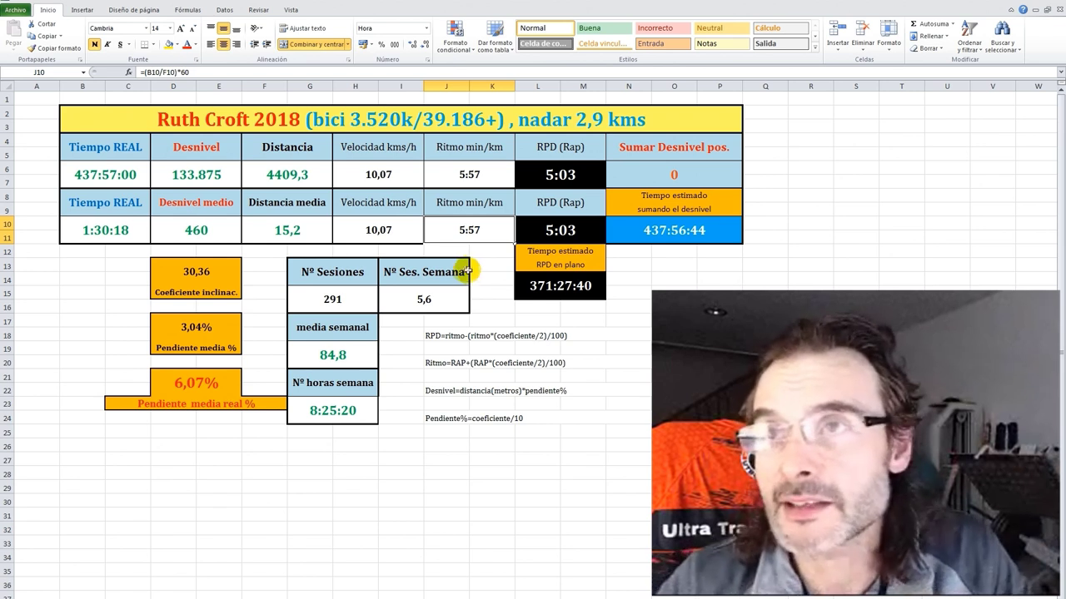
# Step: Check the session counts, weekly distance and hours, real mean slope and mean elevation for Ruth Croft 2018
pyautogui.click(425, 299)
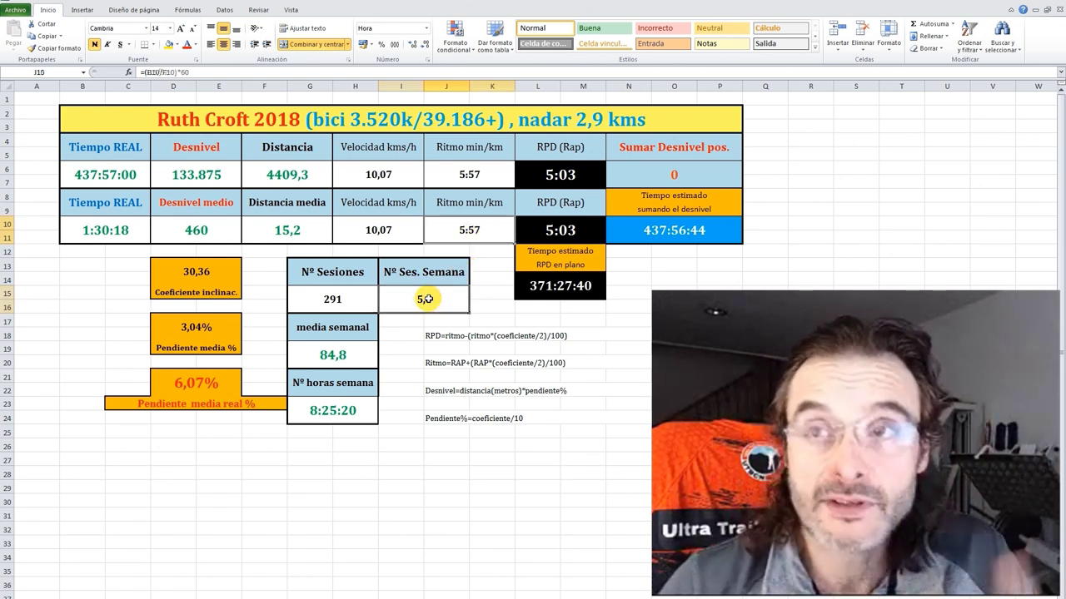
pyautogui.click(336, 300)
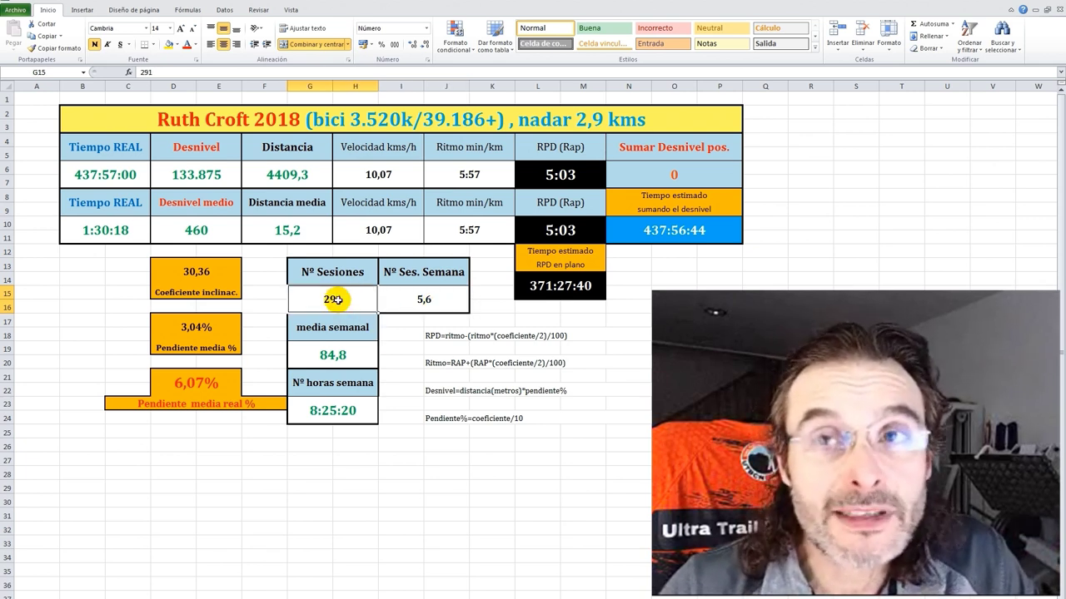
pyautogui.click(343, 358)
pyautogui.click(333, 413)
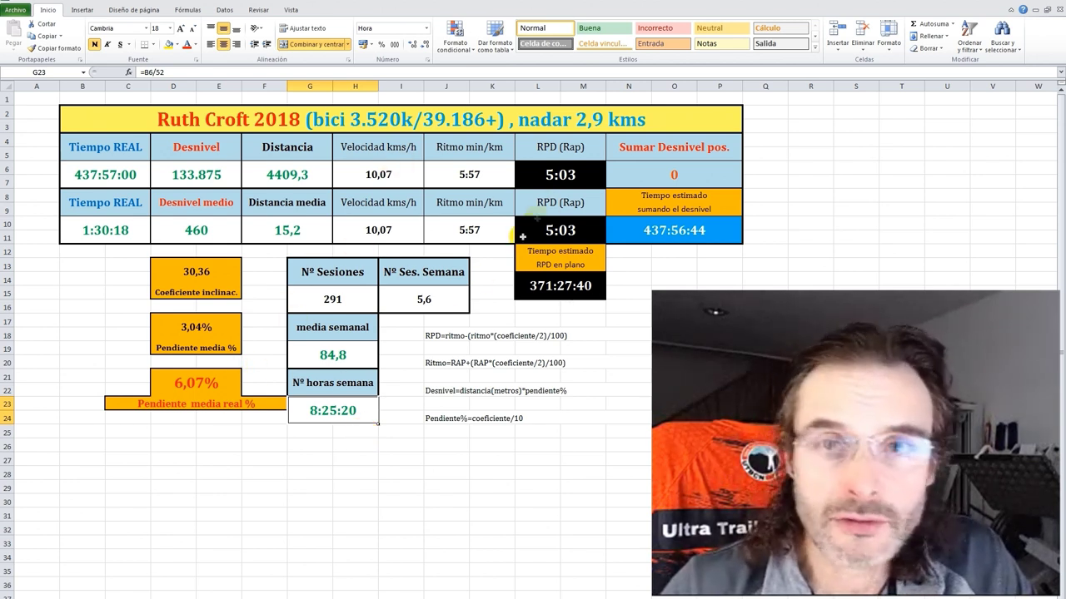
pyautogui.click(208, 384)
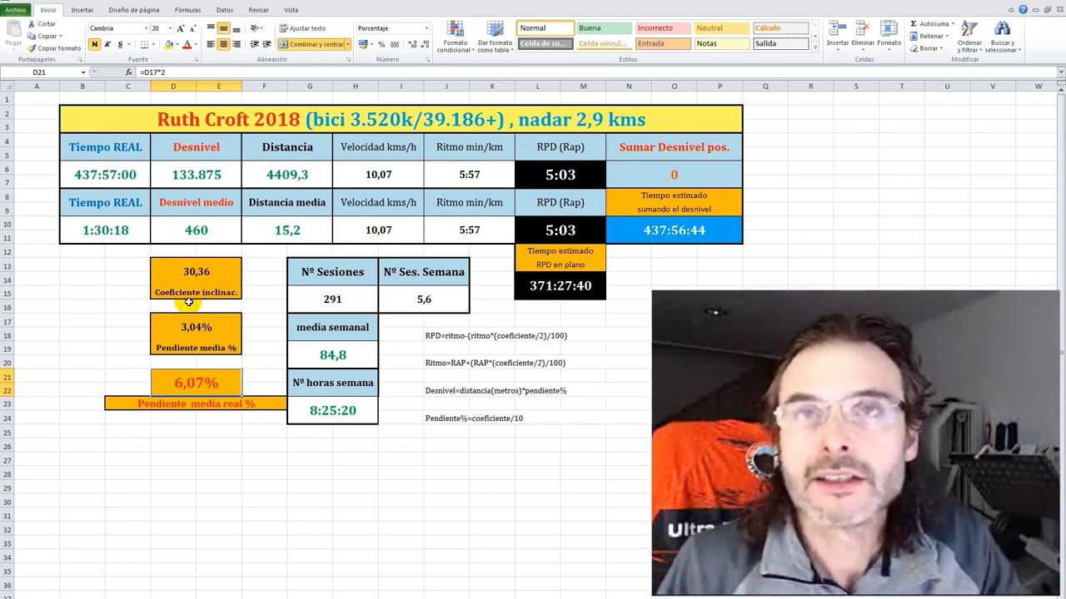
pyautogui.click(212, 240)
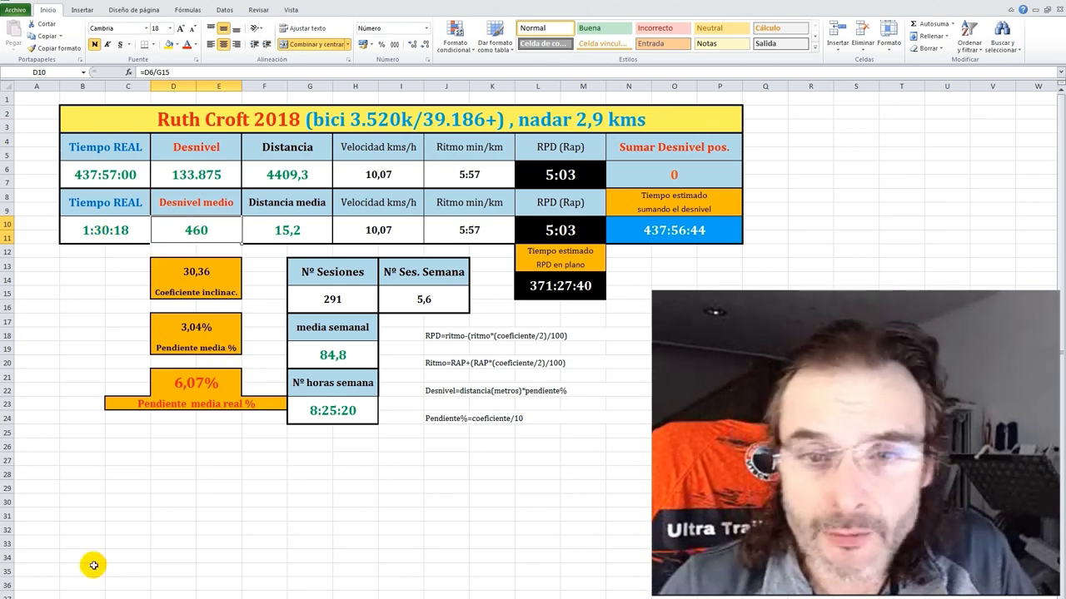
# Step: Switch to Sheila Avilés's sheet and examine the heading, total distance, total elevation and mean distance
pyautogui.hotkey('ctrl', 'pagedown')
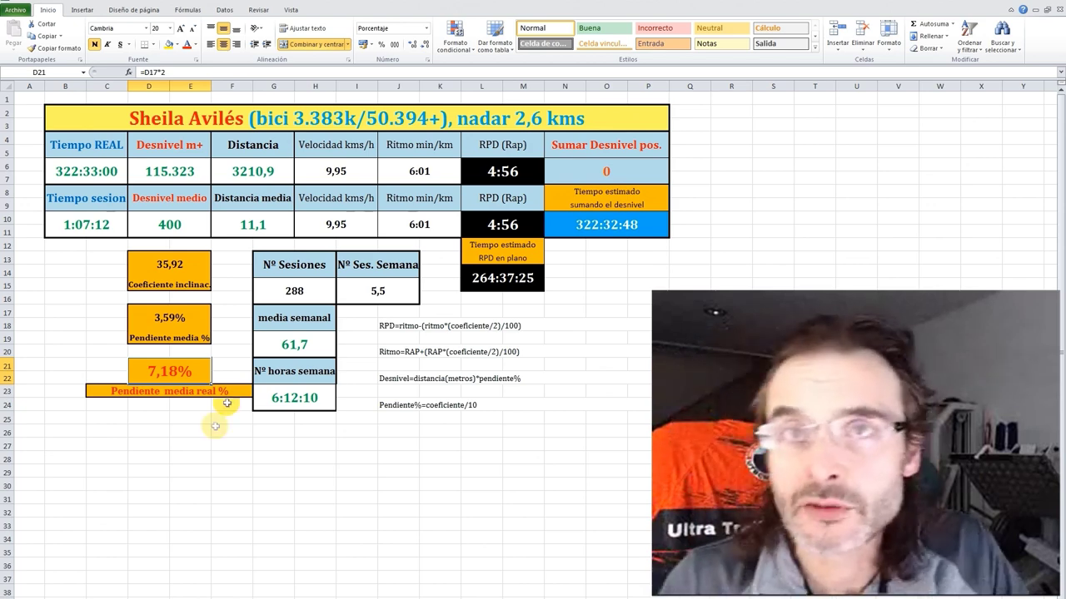
pyautogui.click(315, 118)
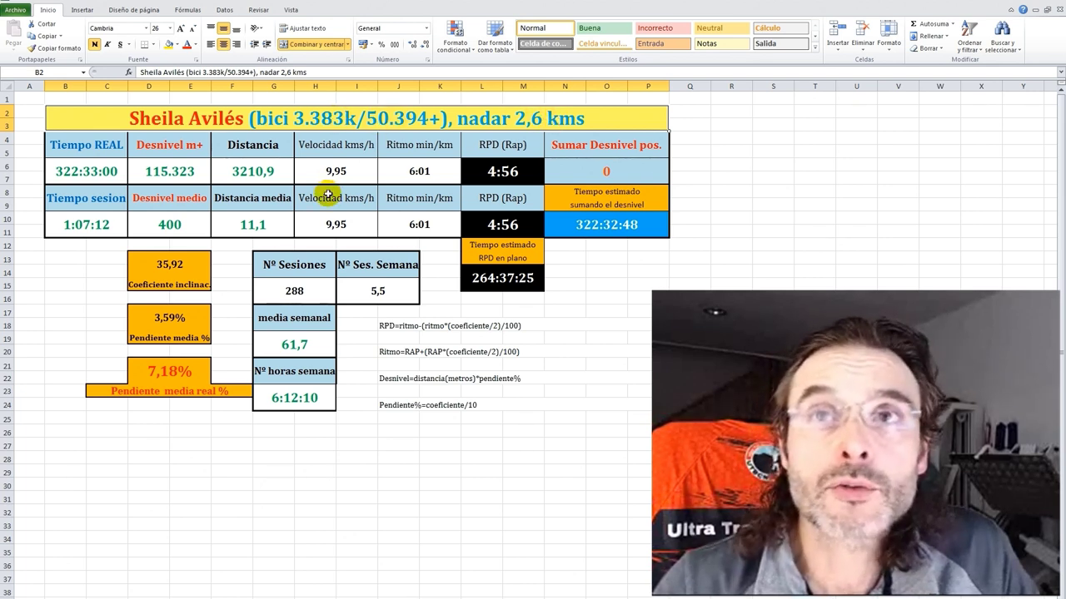
pyautogui.click(258, 172)
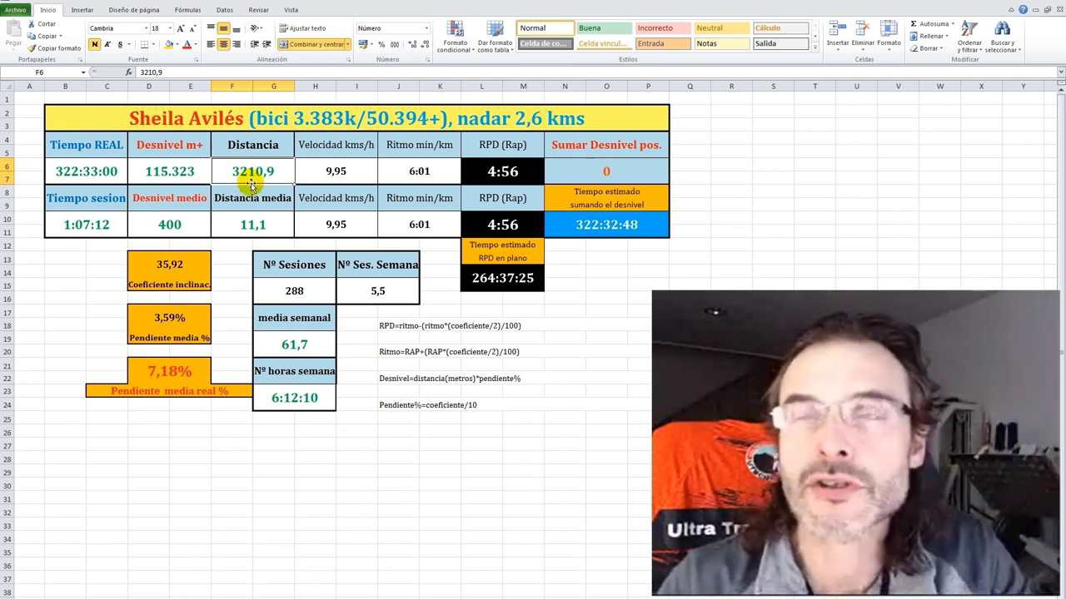
pyautogui.click(185, 171)
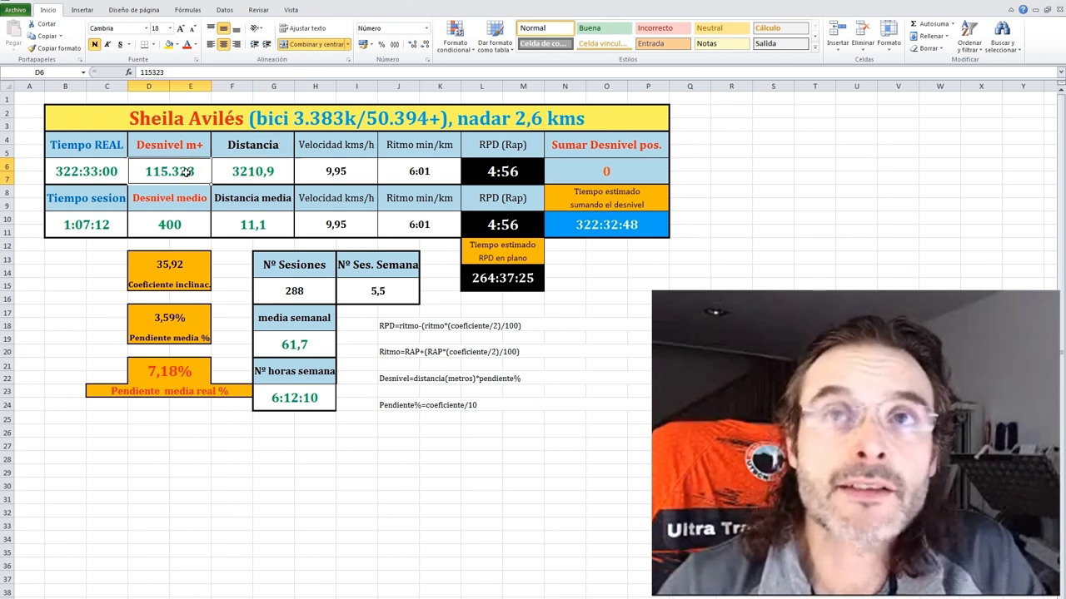
pyautogui.click(256, 223)
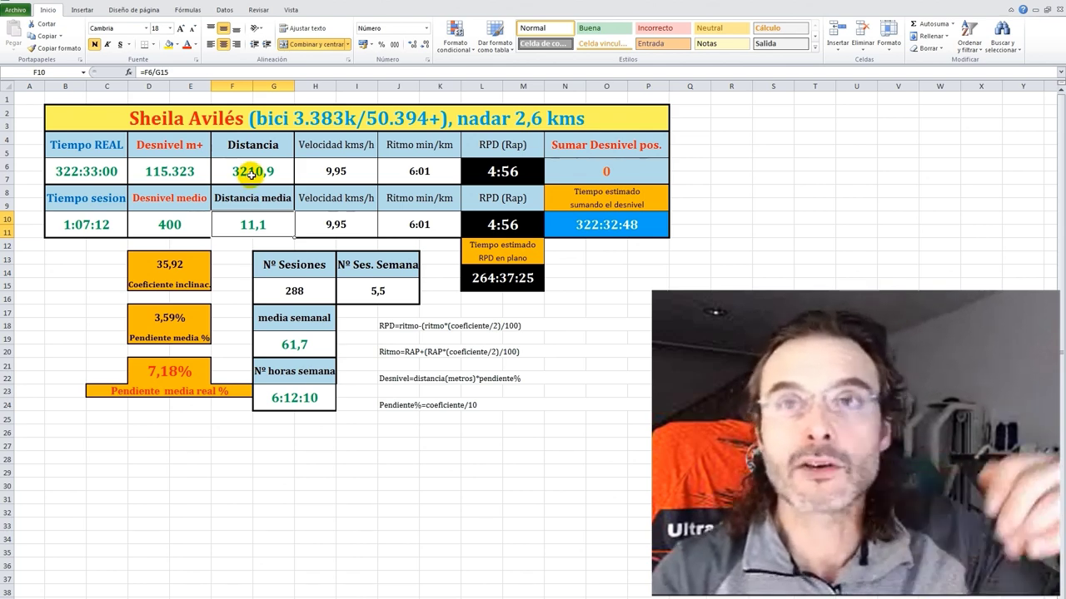
# Step: Compare the number of sessions with the total elevation, mean elevation and mean session time on Sheila Avilés's sheet
pyautogui.click(293, 291)
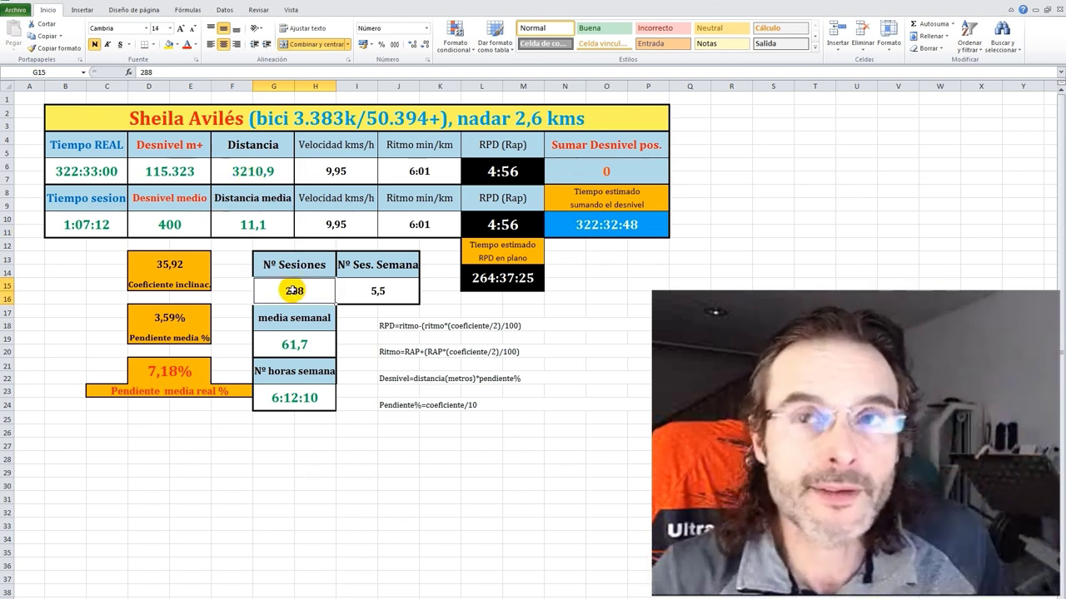
pyautogui.click(177, 225)
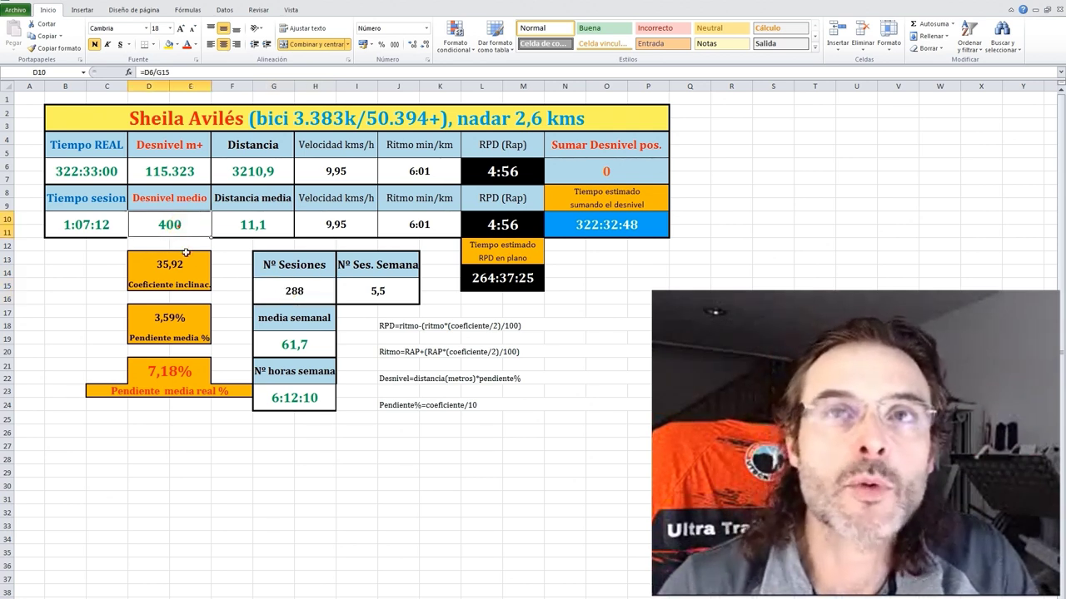
pyautogui.click(177, 168)
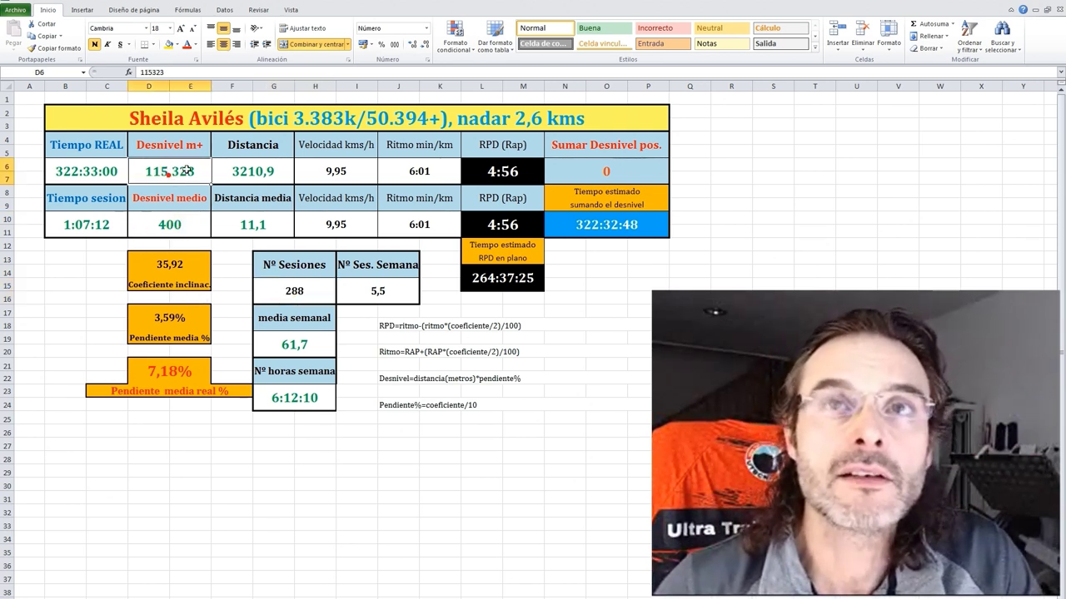
pyautogui.click(283, 290)
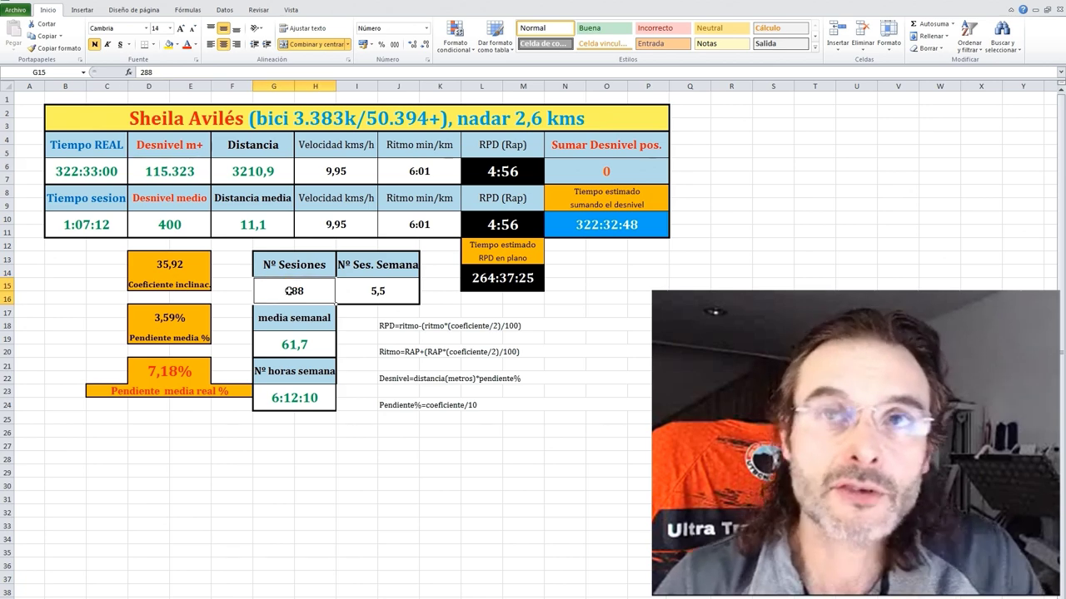
pyautogui.click(170, 227)
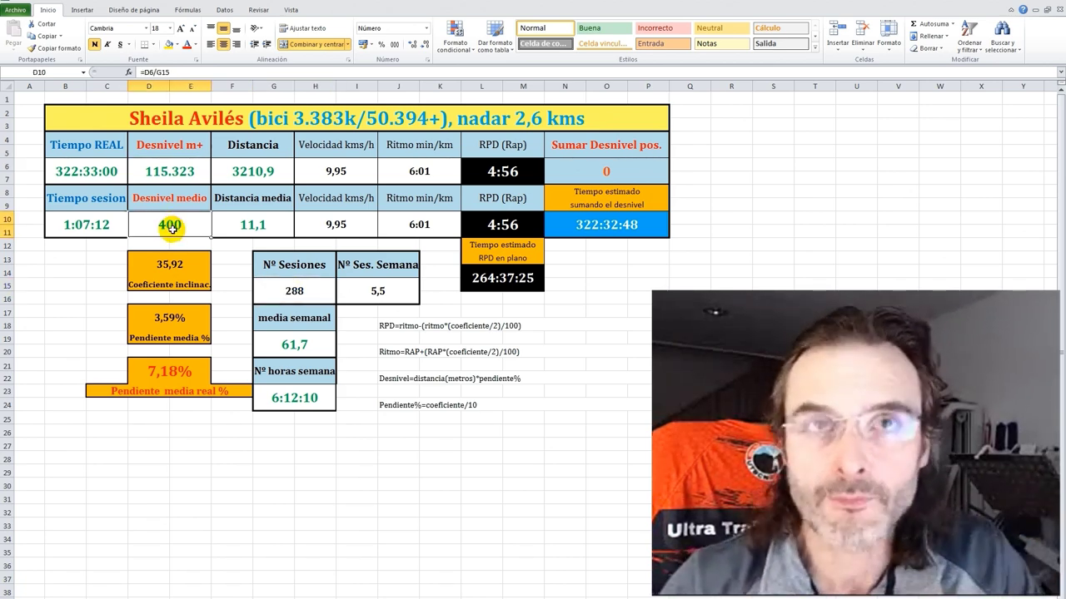
pyautogui.click(114, 226)
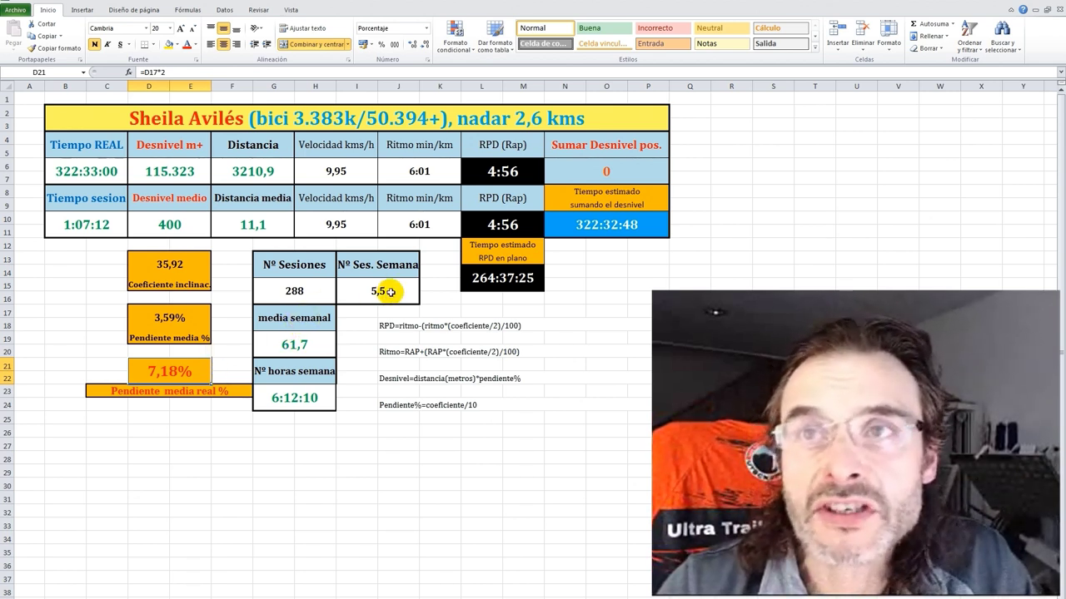
# Step: Check the weekly distance average, weekly training hours and inclination coefficient for Sheila Avilés
pyautogui.click(308, 345)
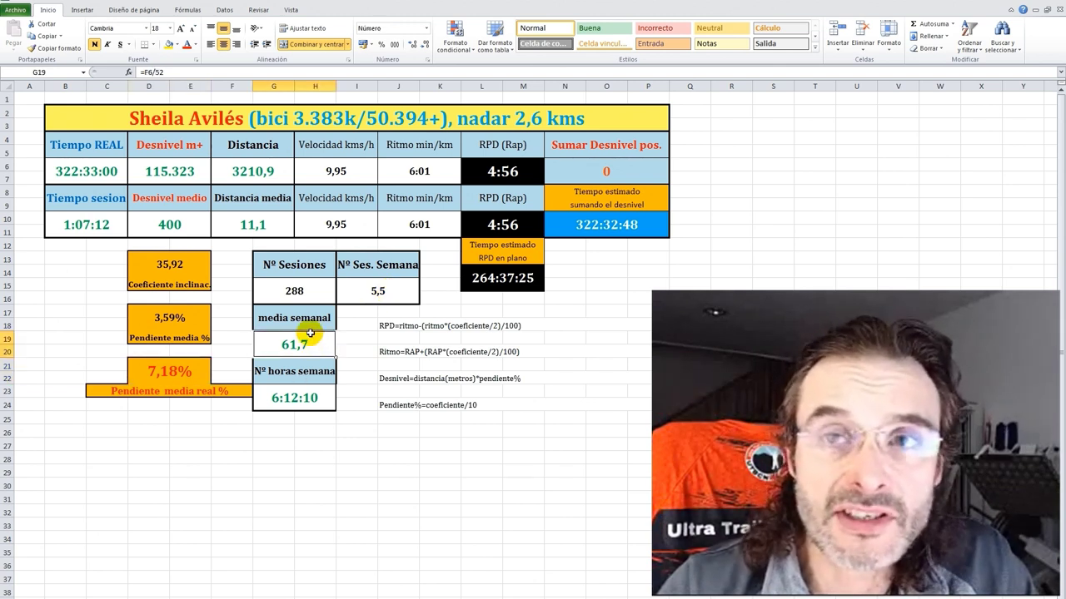
pyautogui.click(283, 397)
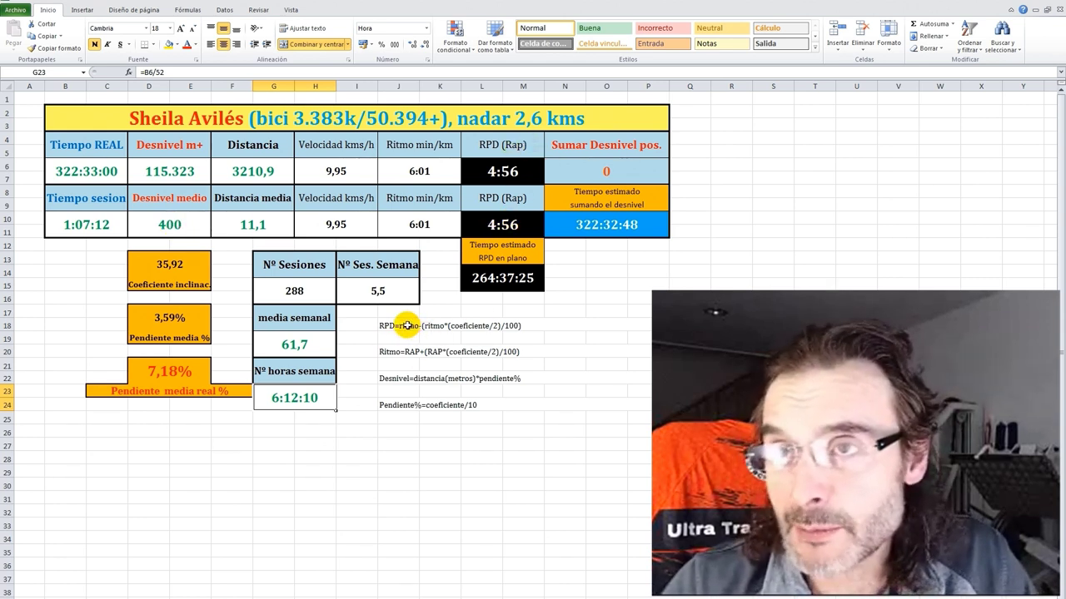
pyautogui.click(181, 265)
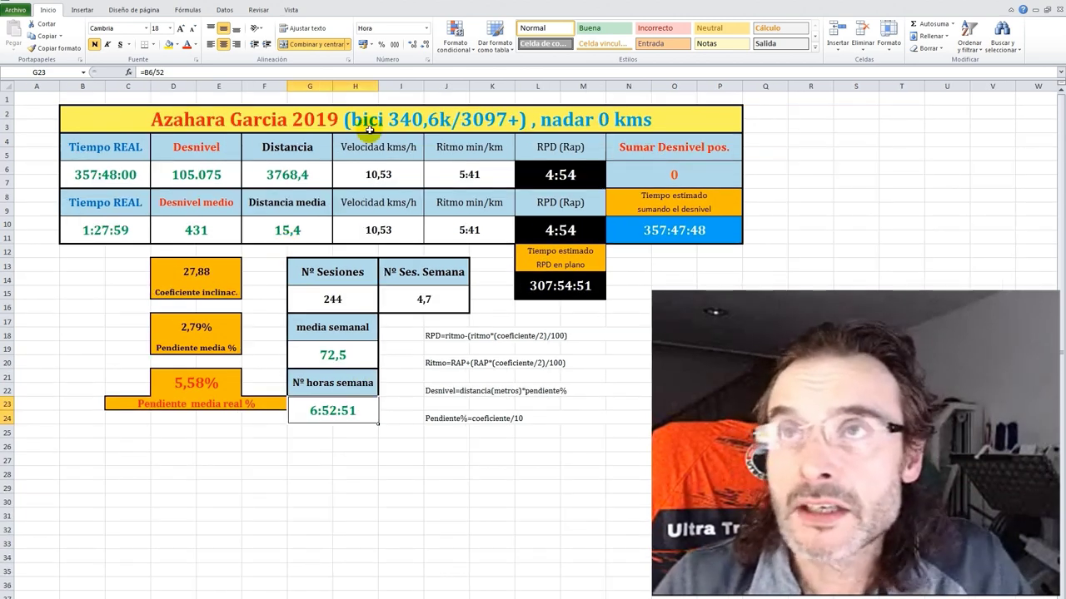
pyautogui.click(408, 119)
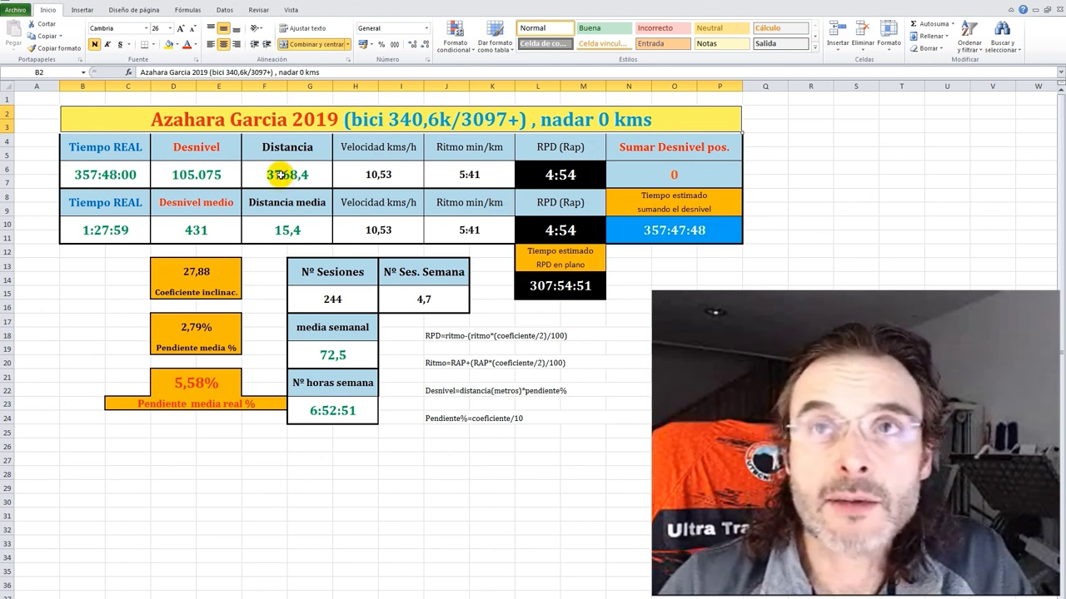
pyautogui.click(281, 175)
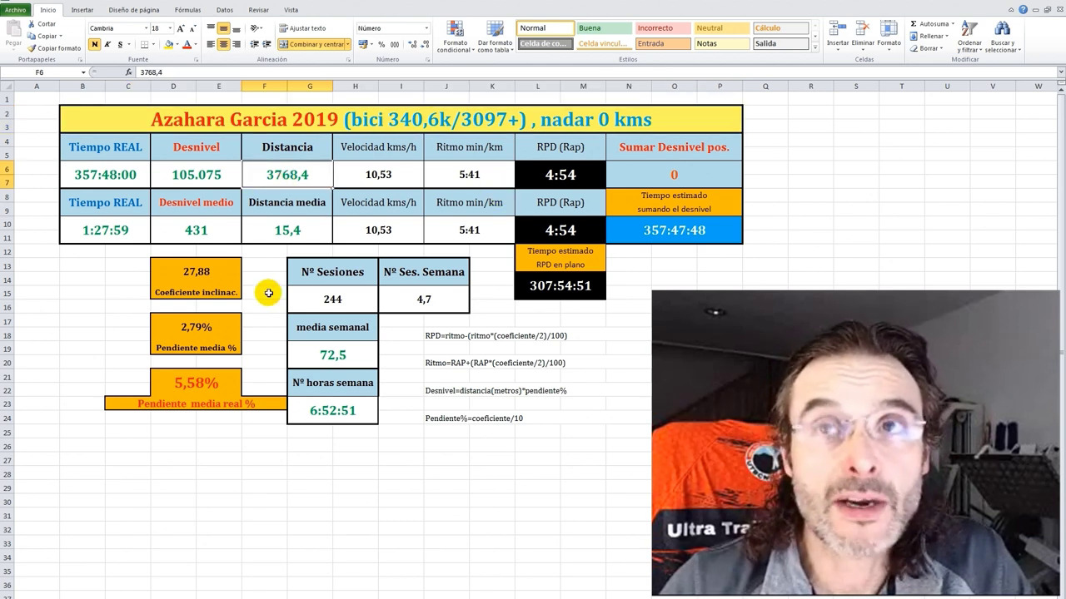
pyautogui.click(208, 176)
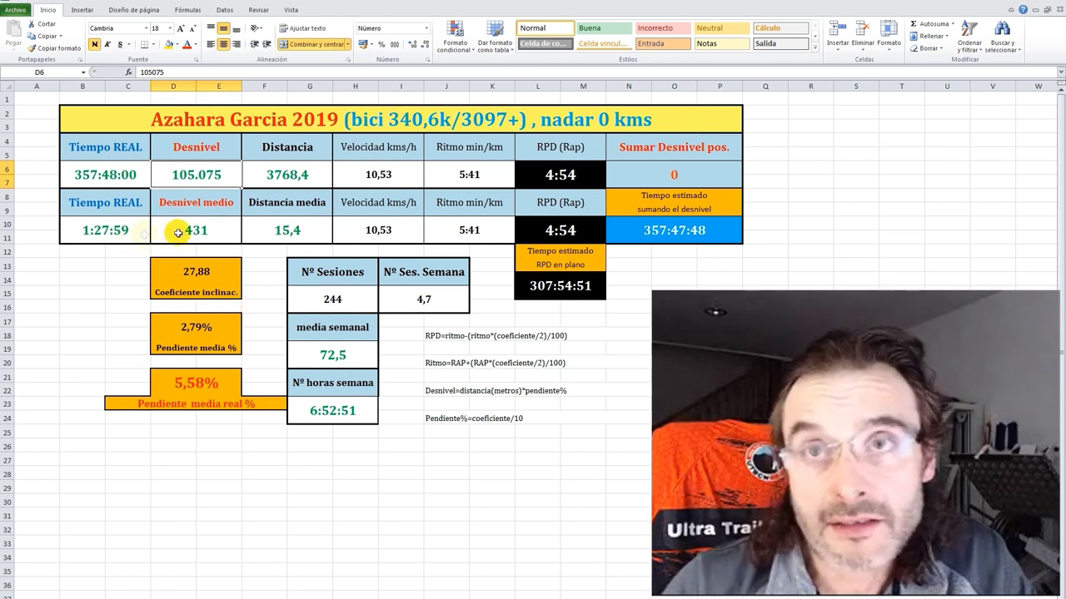
pyautogui.click(293, 233)
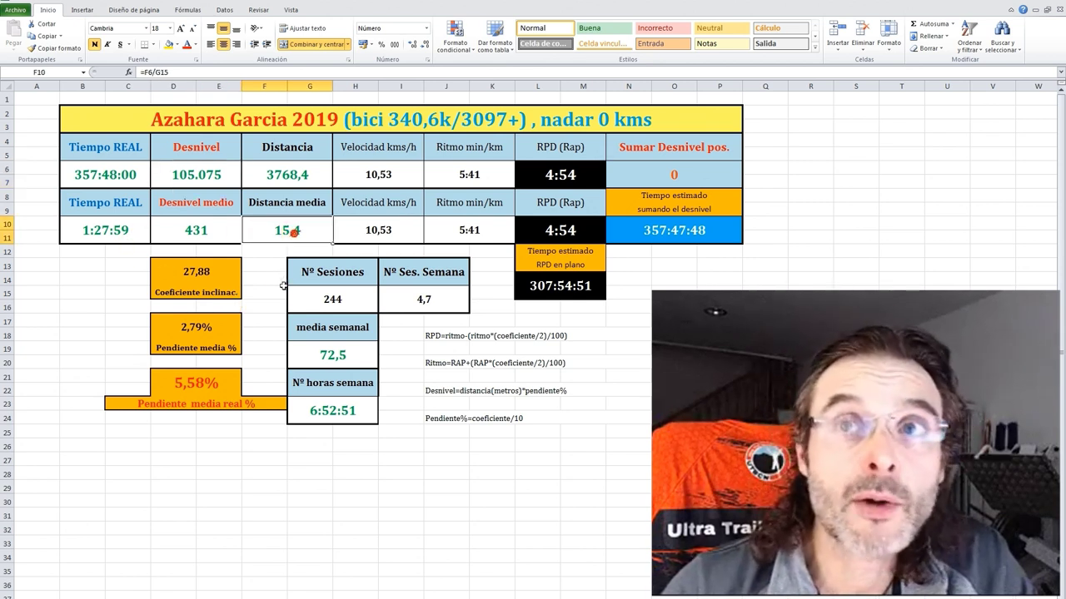
pyautogui.click(205, 232)
pyautogui.click(107, 234)
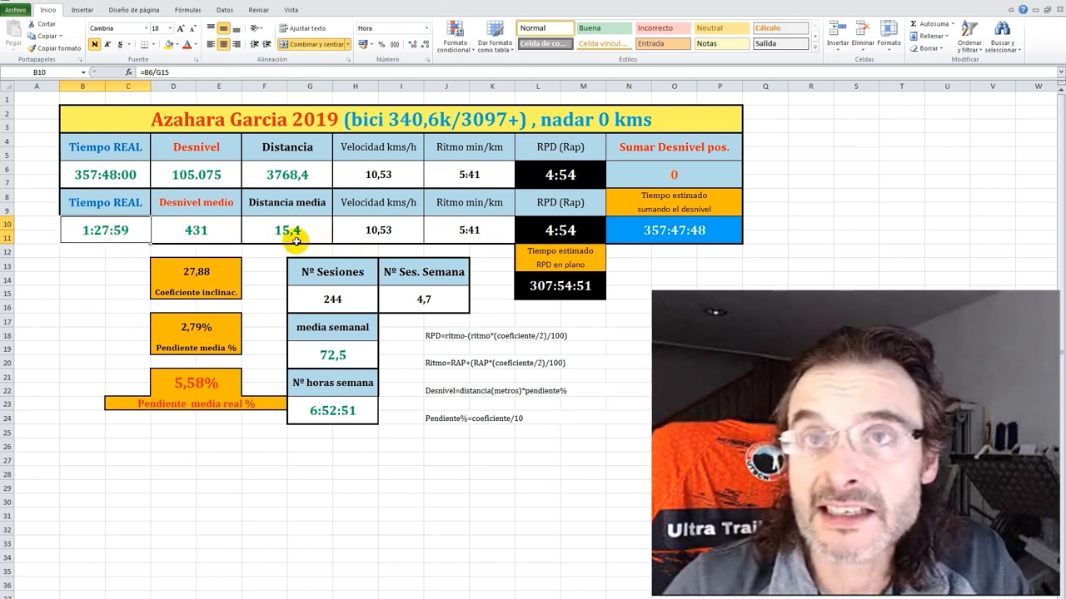
pyautogui.click(478, 230)
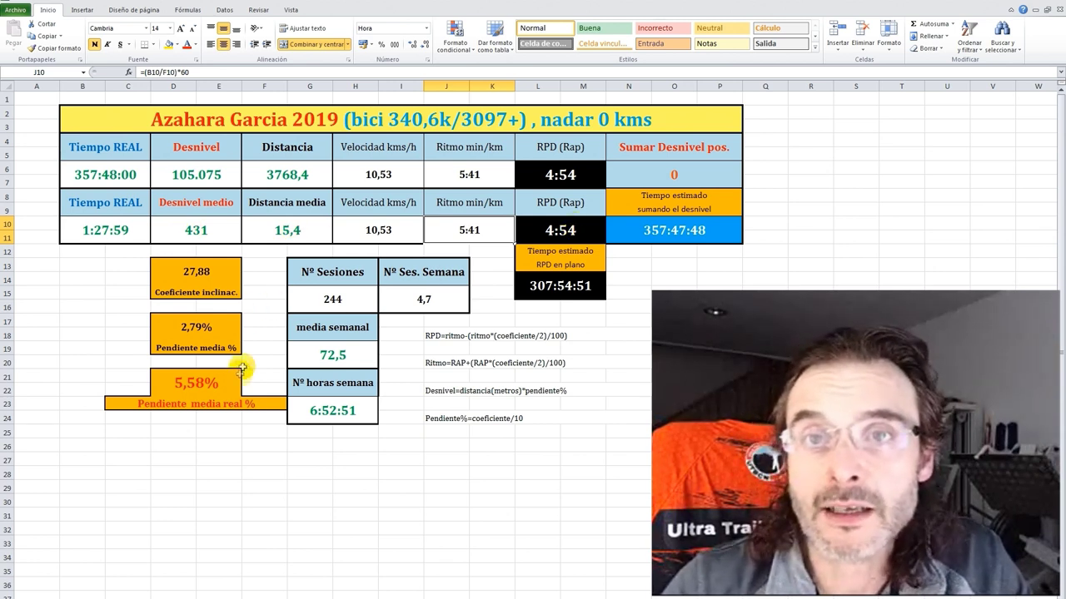
pyautogui.click(192, 383)
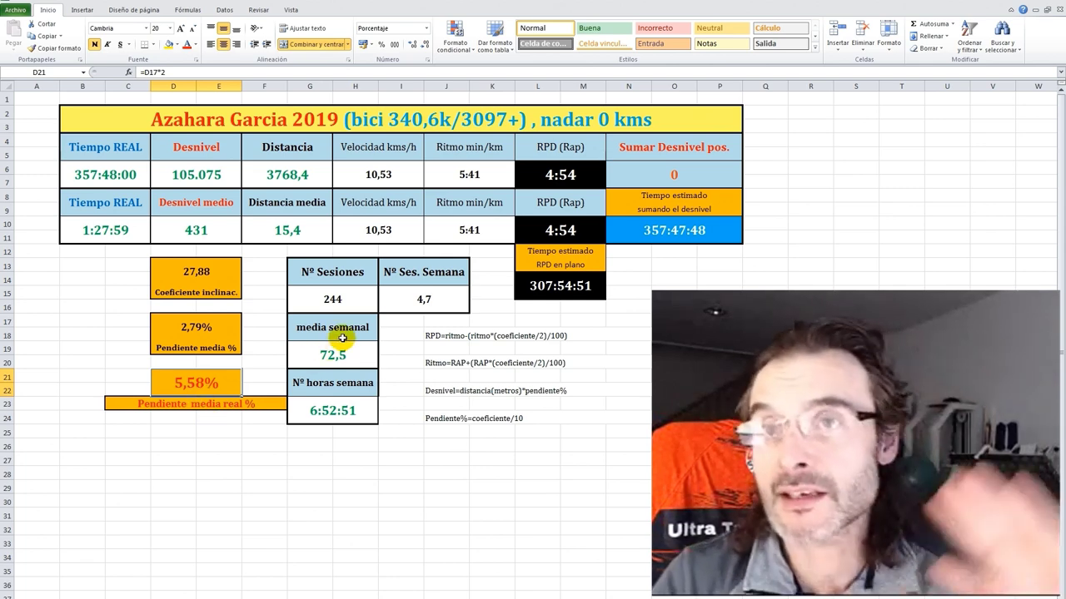
pyautogui.click(336, 300)
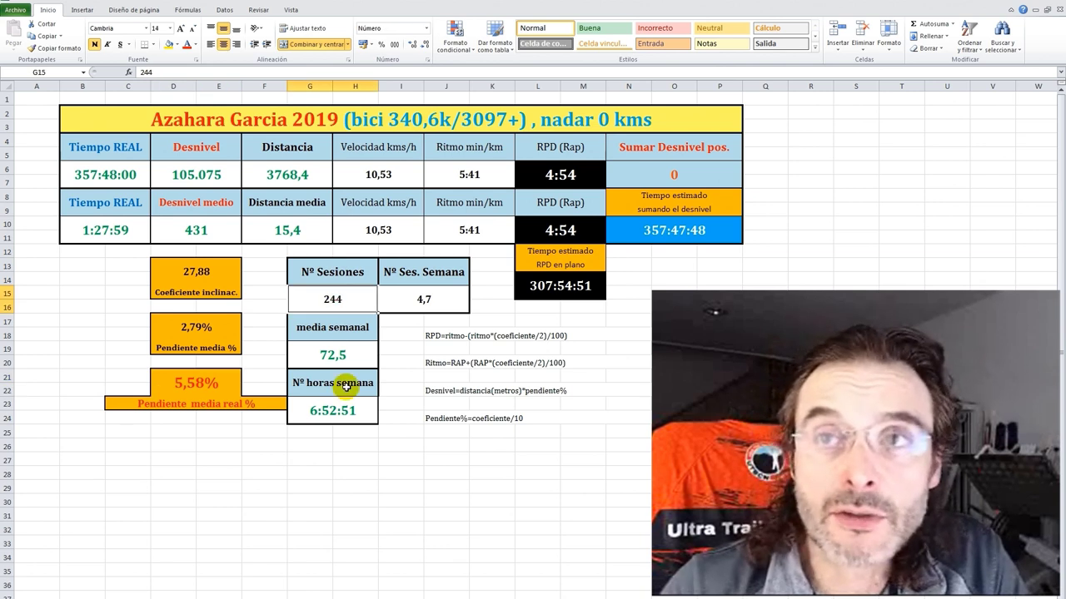
pyautogui.click(442, 300)
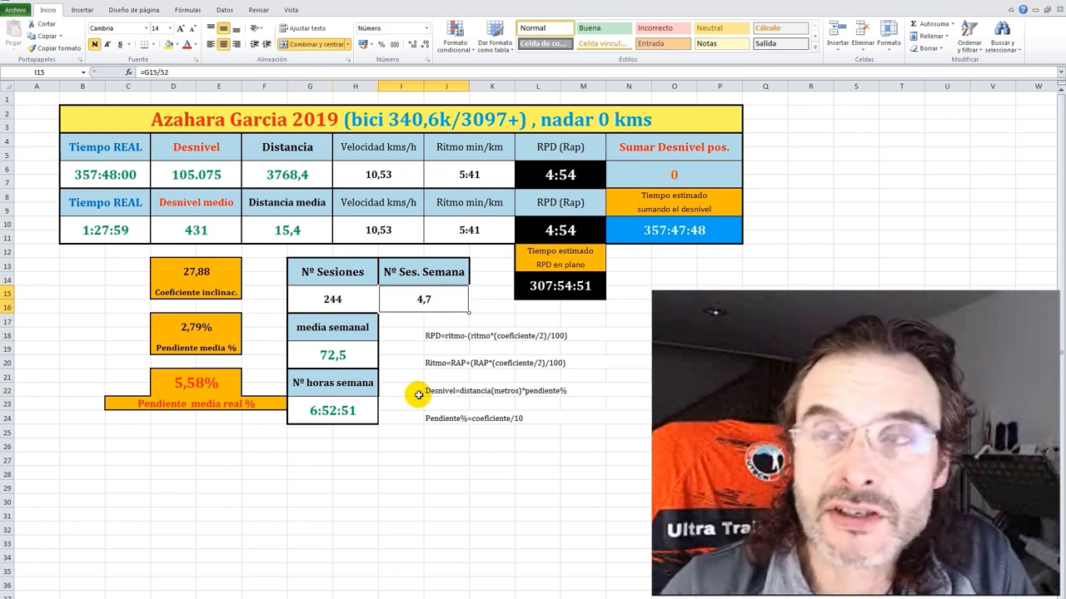
pyautogui.click(344, 356)
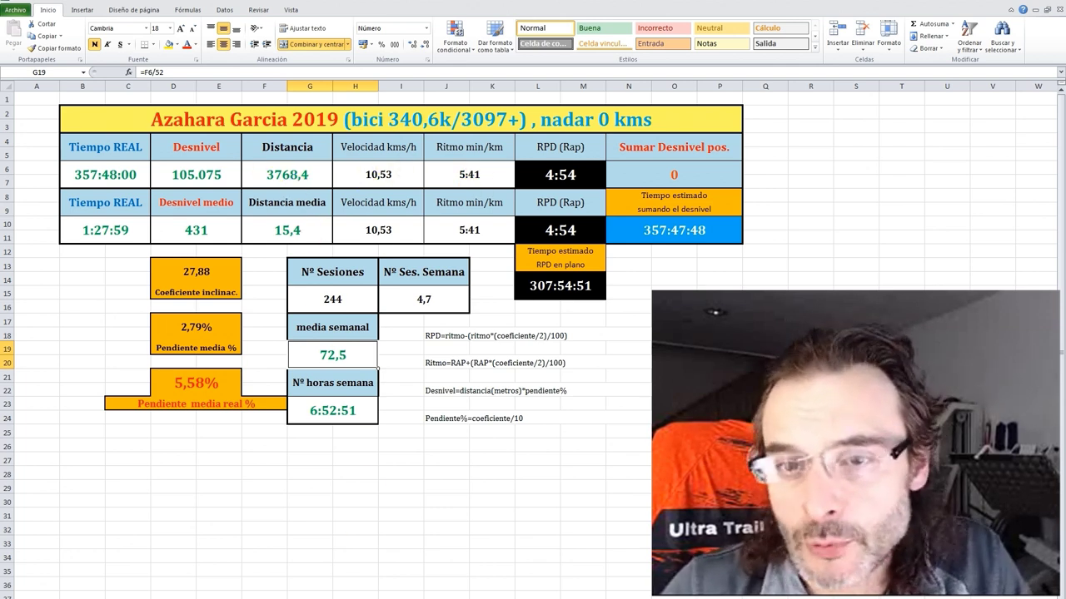
# Step: Open Stian Angermund's 2019 sheet and examine the total distance and elevation, per-session averages, pace and RPD
pyautogui.click(264, 596)
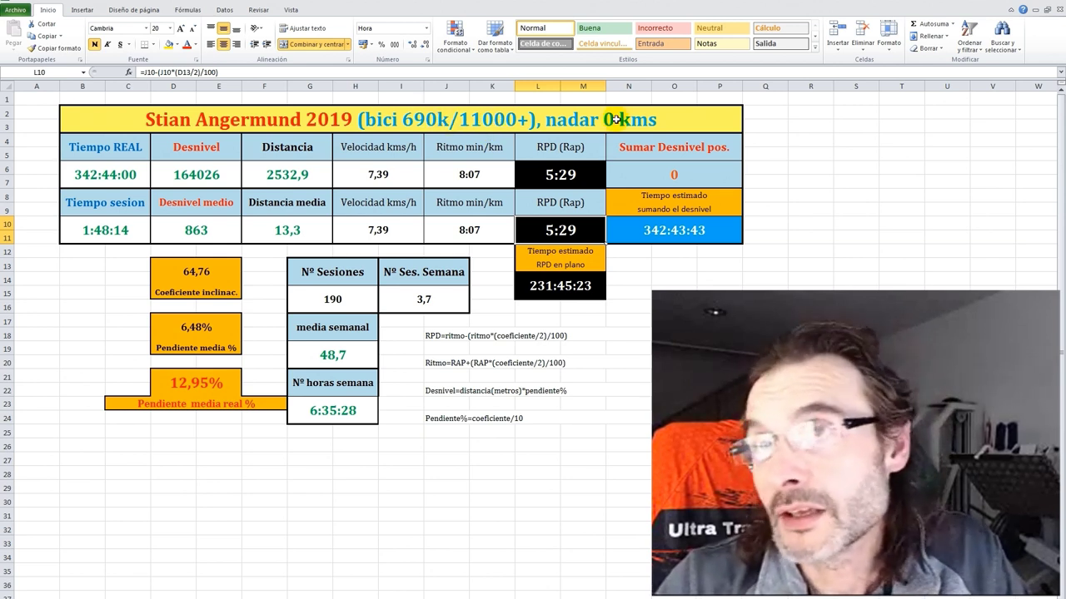
pyautogui.click(287, 175)
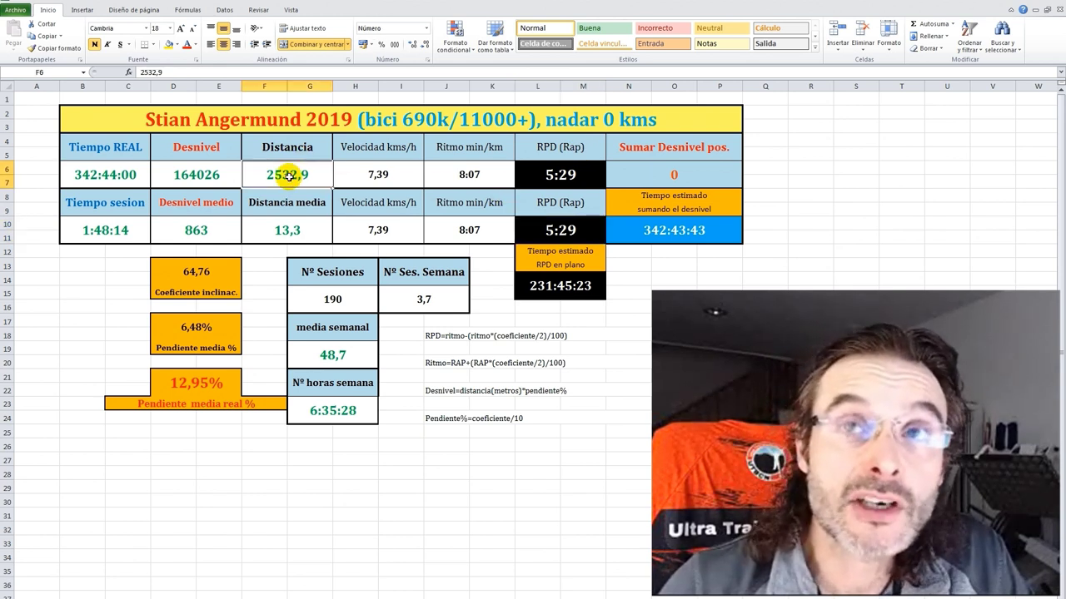
pyautogui.click(213, 175)
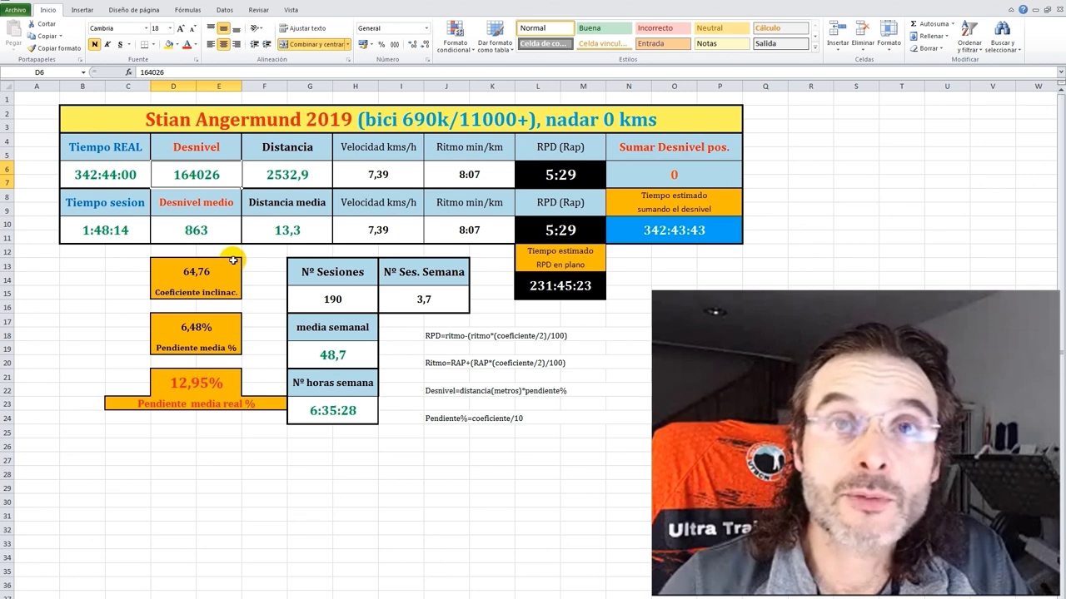
pyautogui.click(287, 231)
pyautogui.click(202, 232)
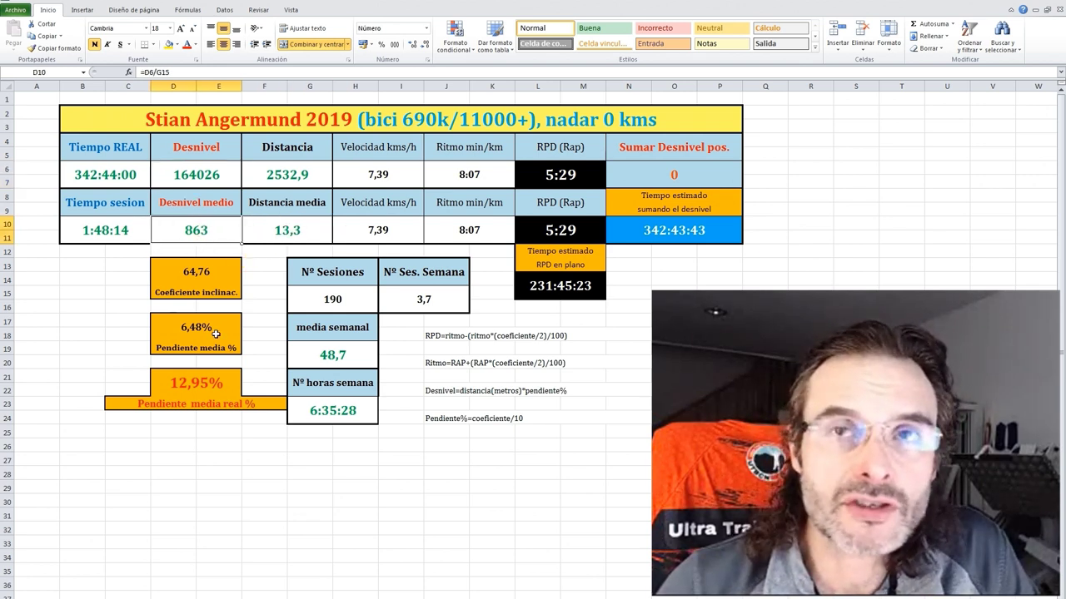
pyautogui.click(105, 235)
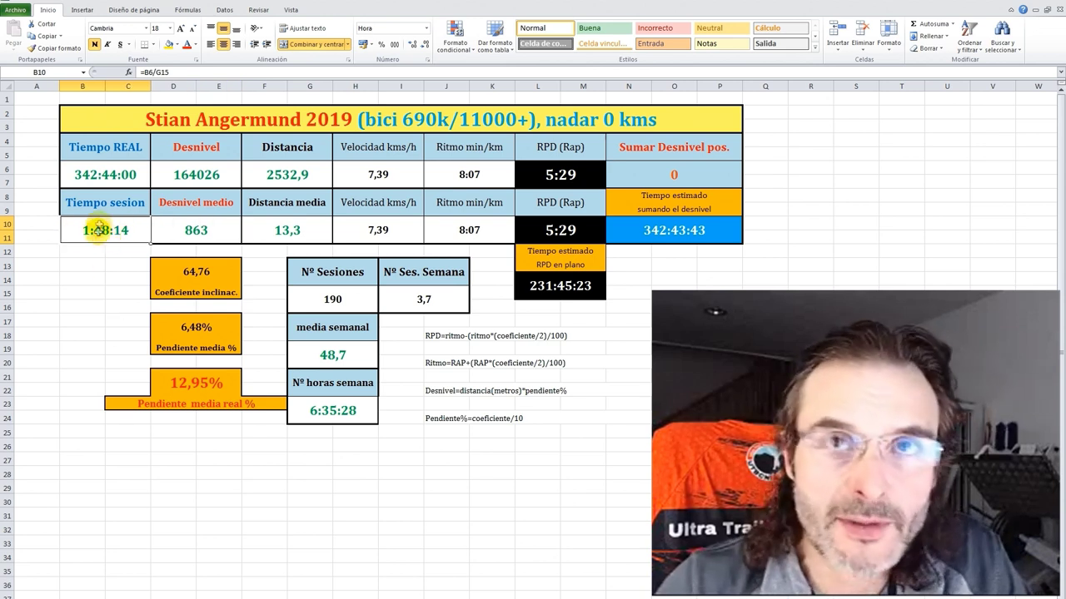
pyautogui.click(471, 230)
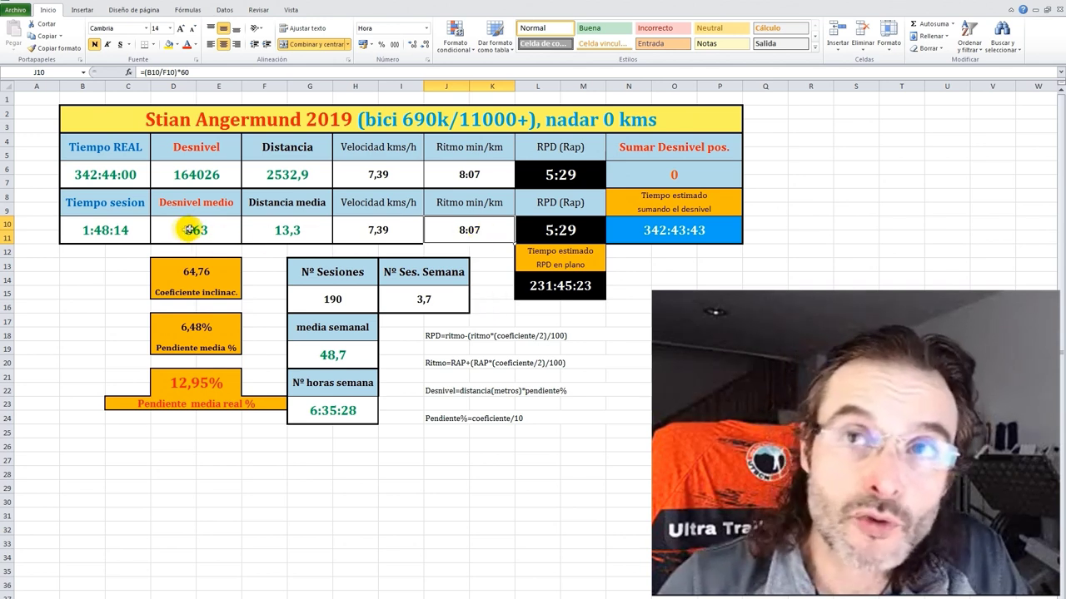
pyautogui.click(561, 230)
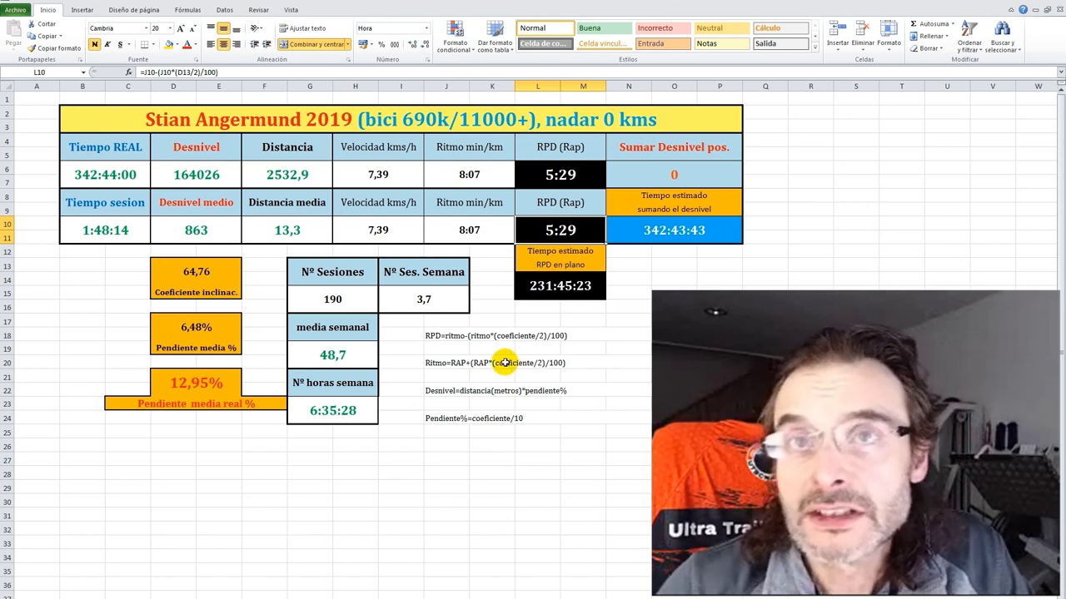
# Step: Check the real mean slope, session counts, weekly distance average and weekly training hours for Stian Angermund
pyautogui.click(193, 385)
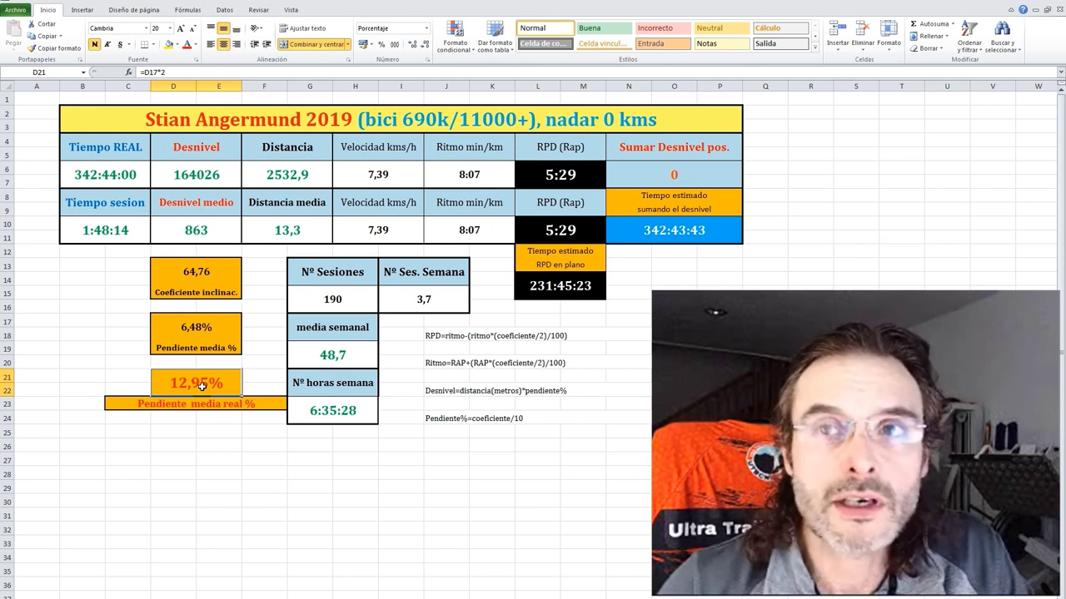
pyautogui.click(343, 299)
pyautogui.click(423, 301)
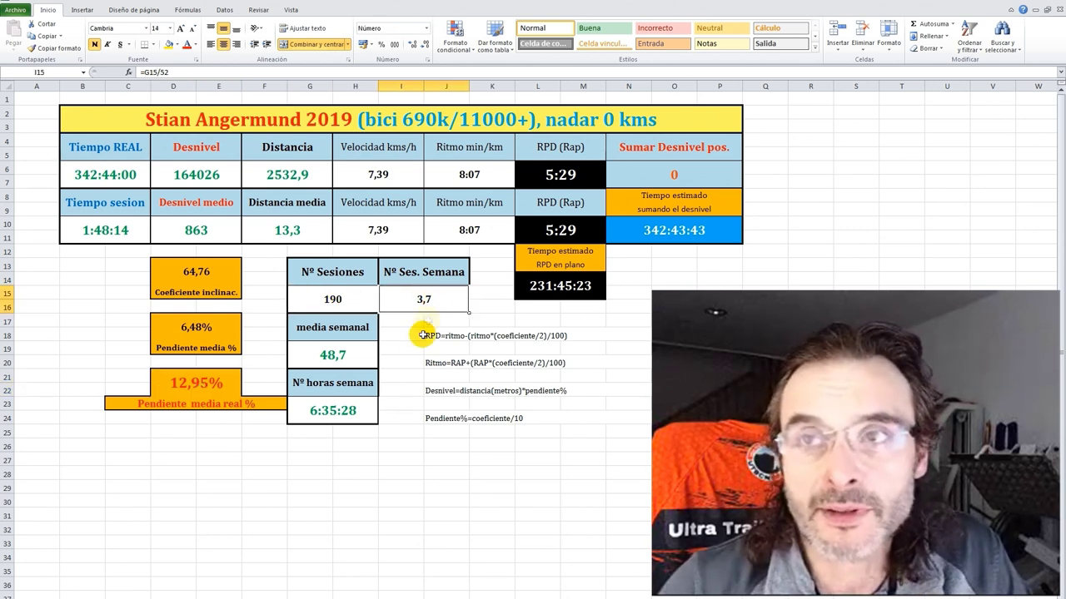
pyautogui.click(332, 356)
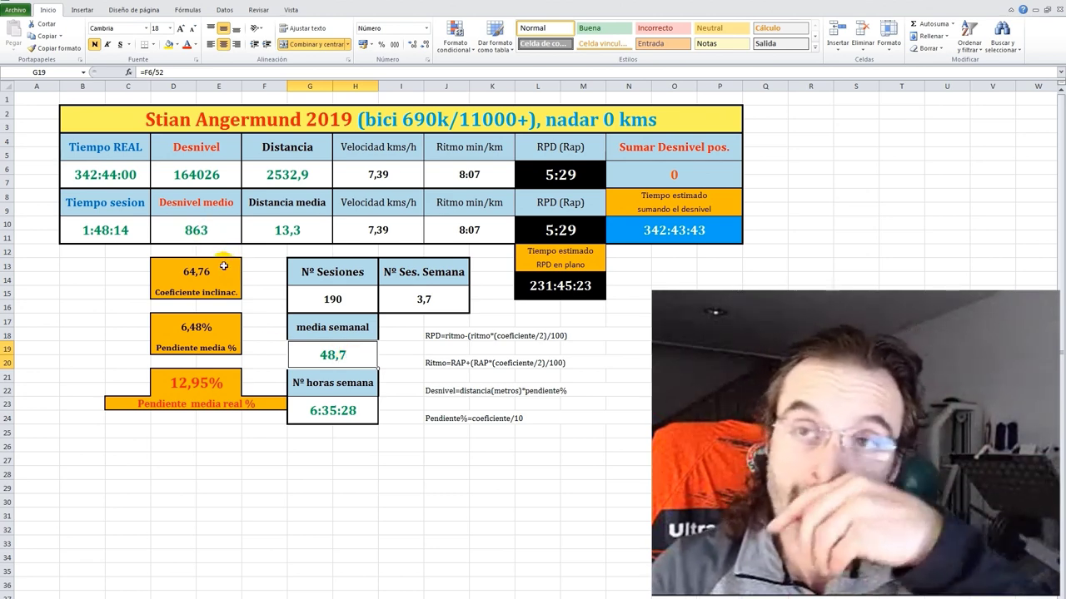
pyautogui.click(325, 411)
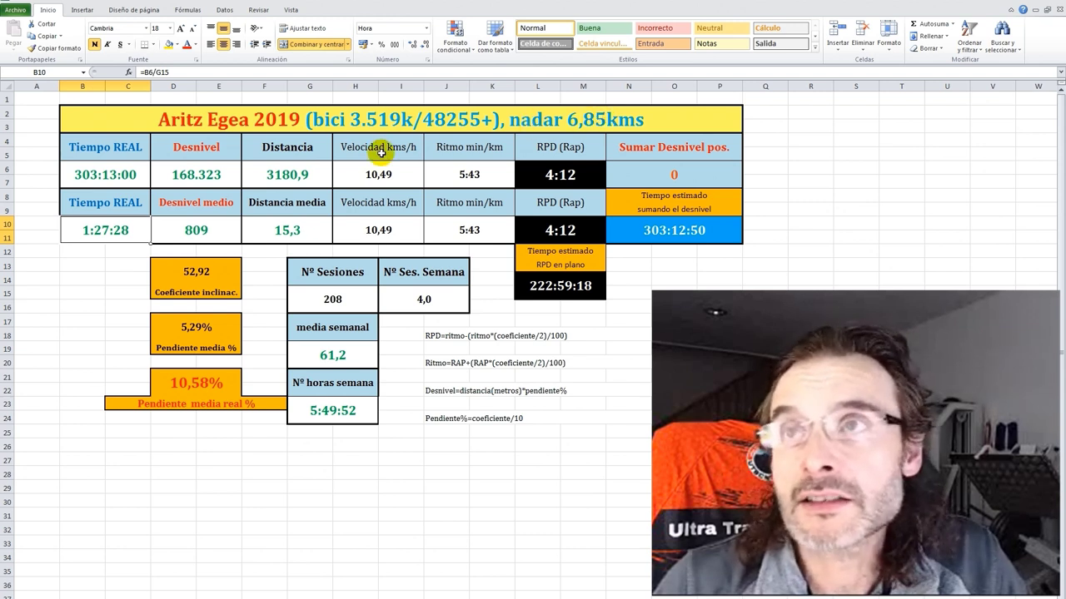
# Step: Examine the total distance and elevation, per-session averages, pace and RPD on Aritz Egea's 2019 sheet
pyautogui.click(293, 174)
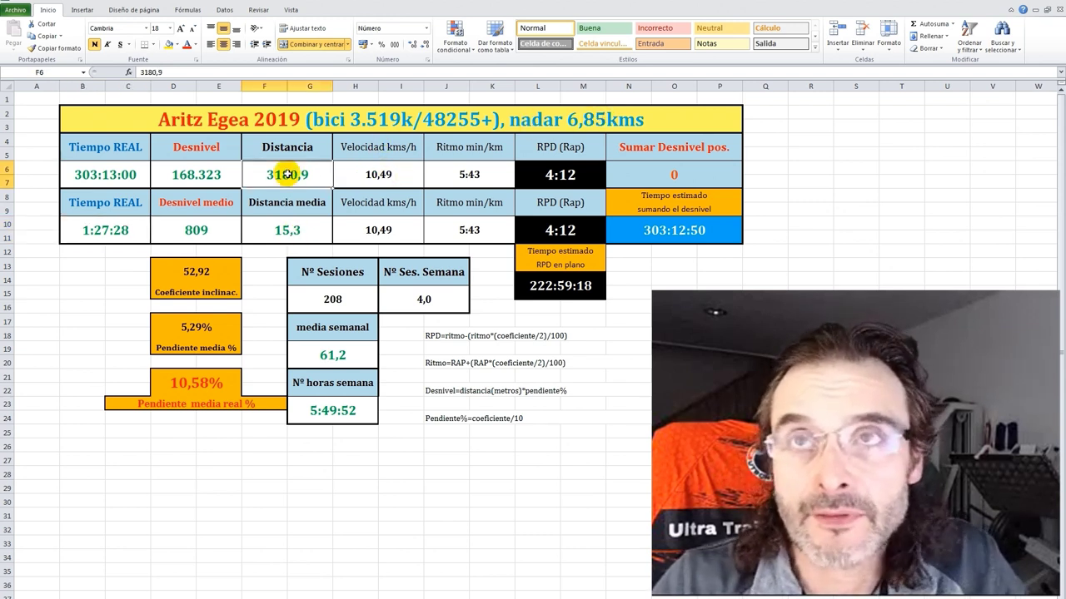
pyautogui.click(215, 175)
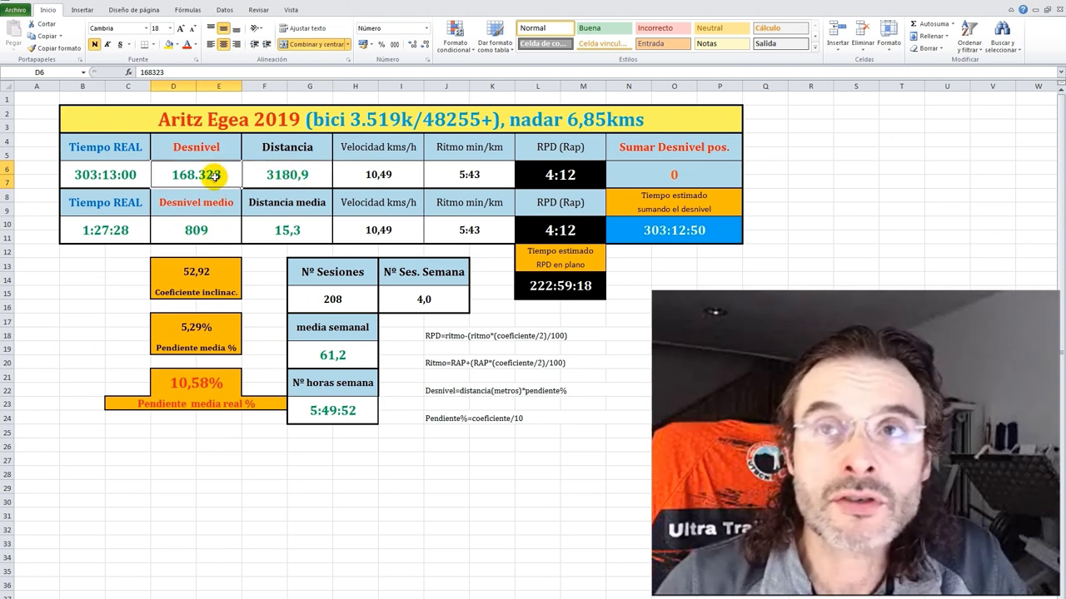
pyautogui.click(293, 233)
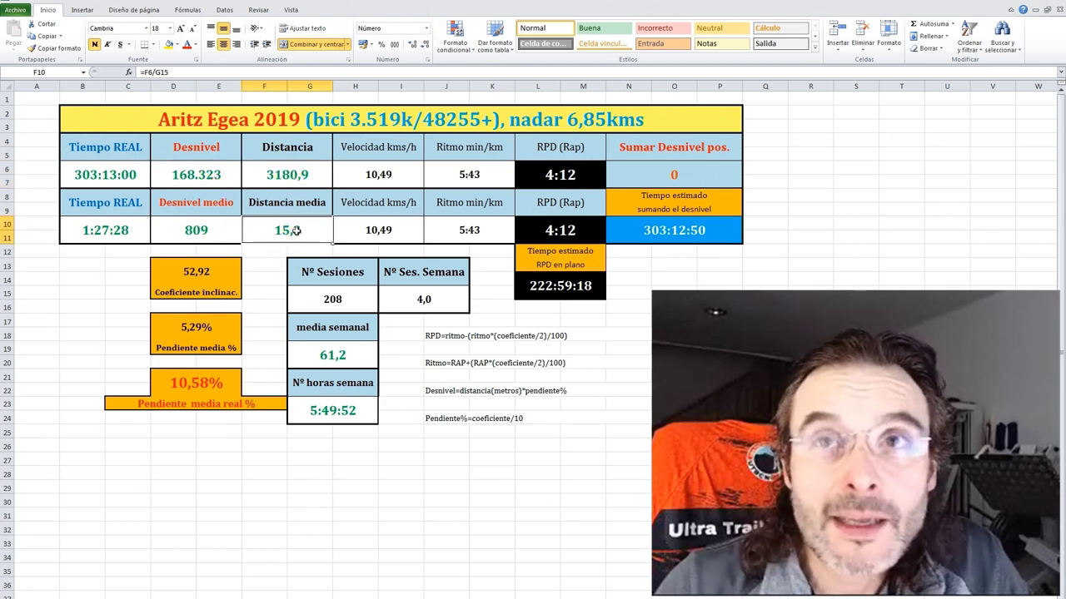
pyautogui.click(206, 233)
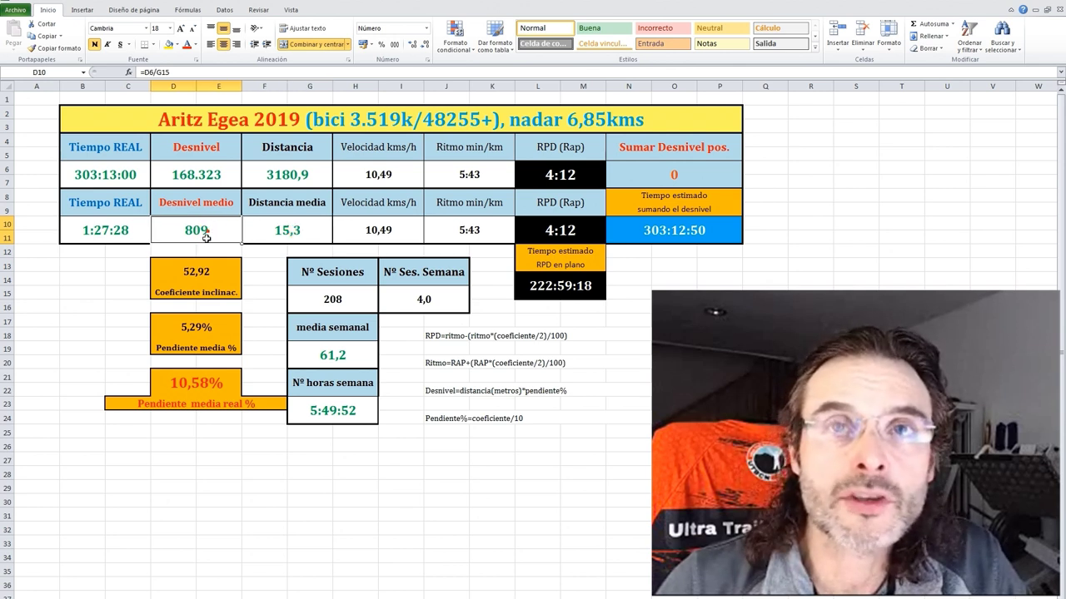
pyautogui.click(106, 234)
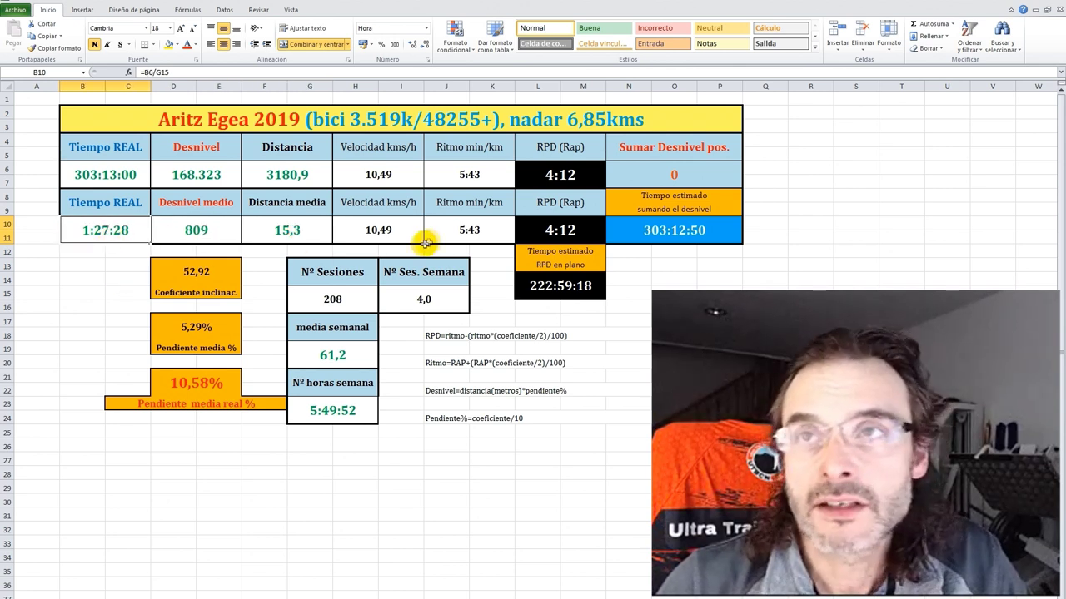
pyautogui.click(474, 235)
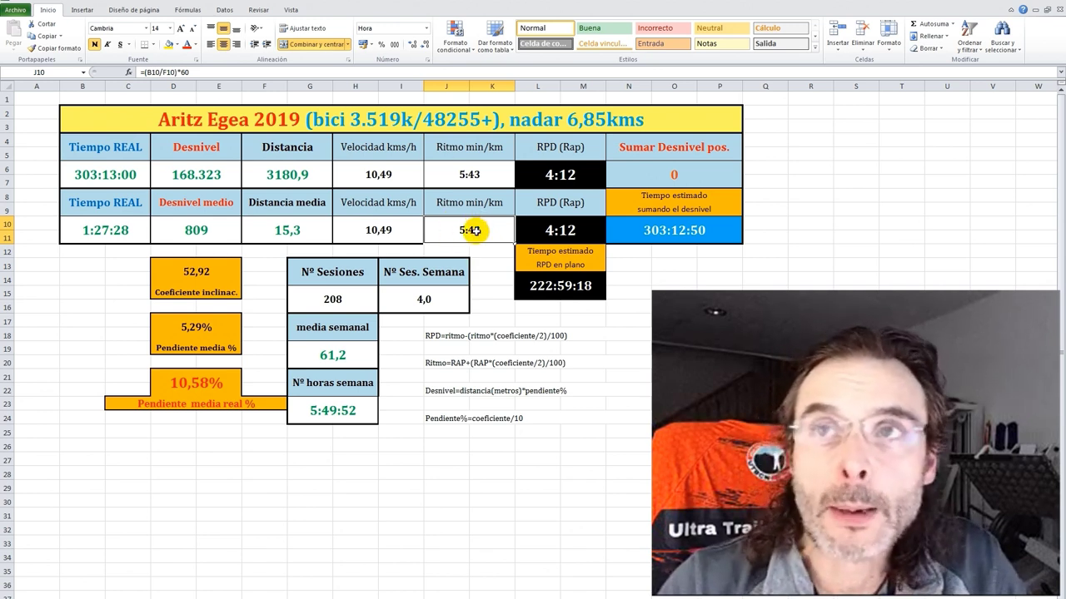
pyautogui.click(567, 232)
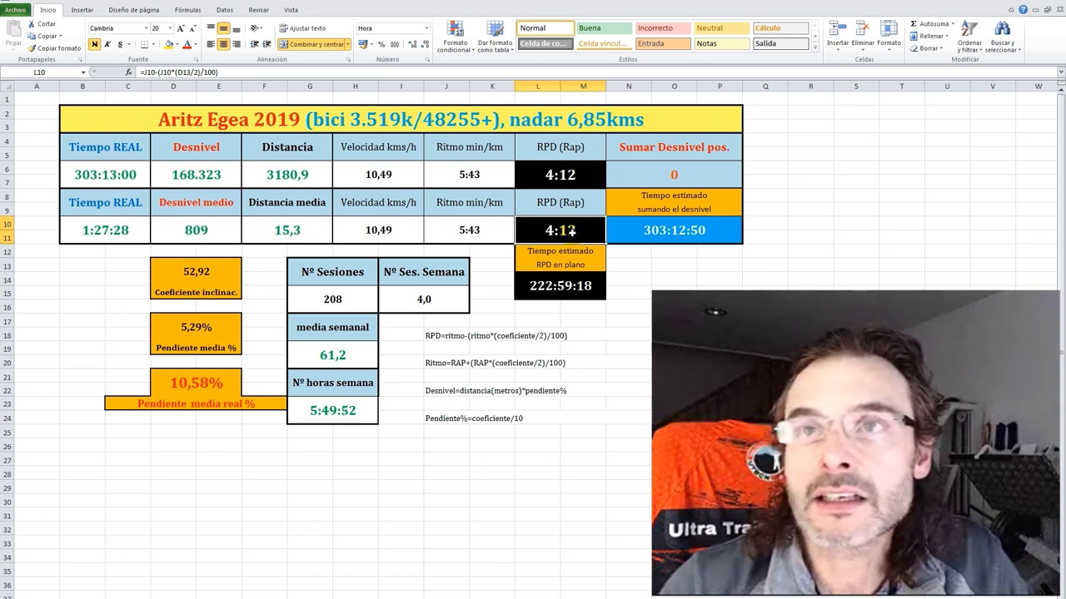
# Step: Check Aritz Egea's real mean slope, total and weekly sessions, weekly distance average and weekly training hours
pyautogui.click(194, 385)
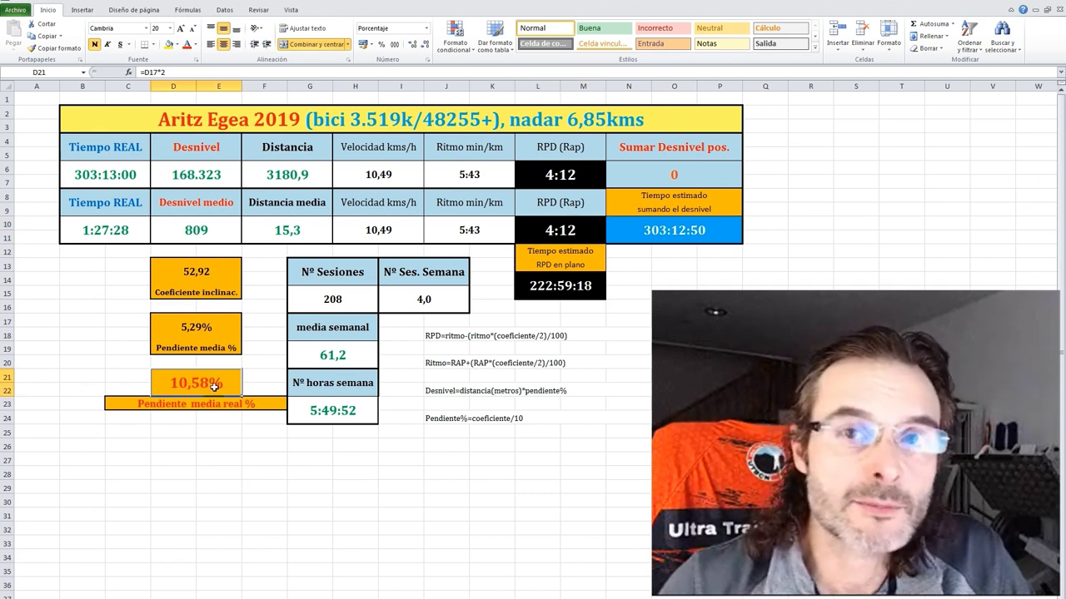
pyautogui.click(343, 300)
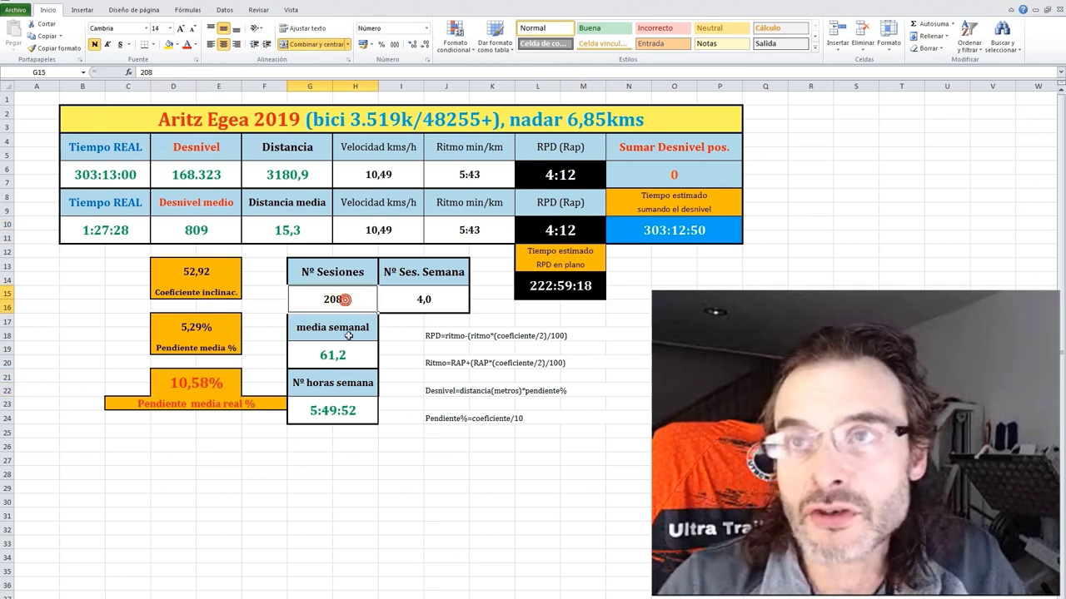
pyautogui.click(428, 300)
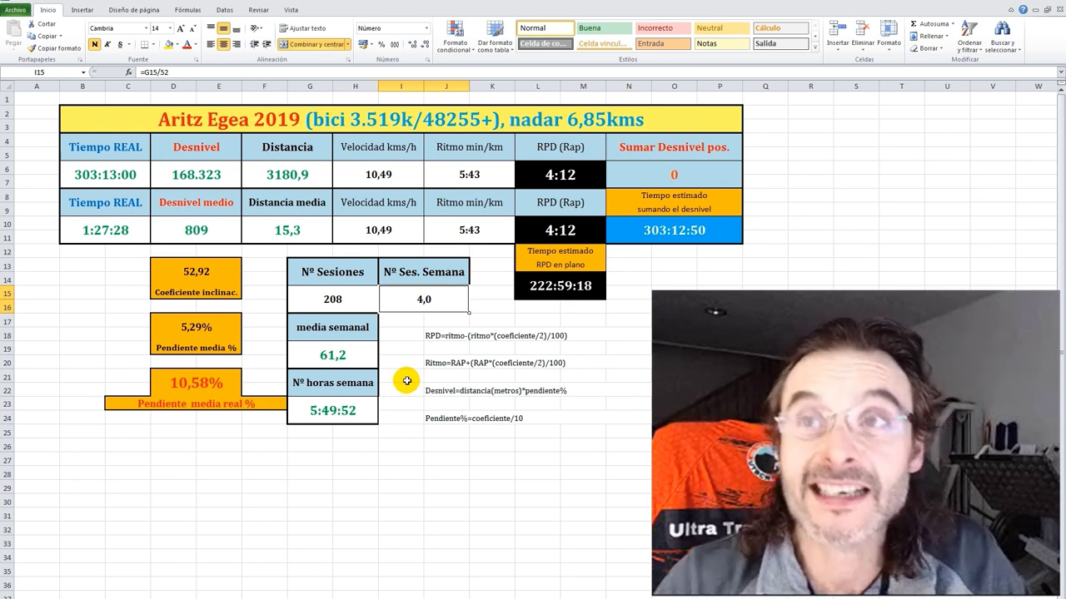
pyautogui.click(342, 357)
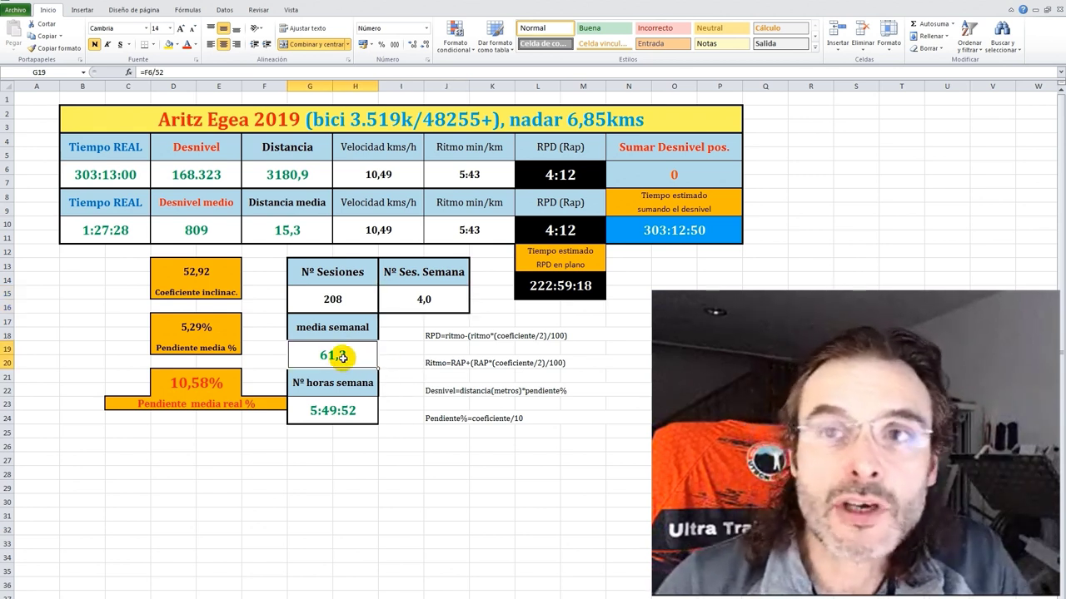
pyautogui.click(331, 412)
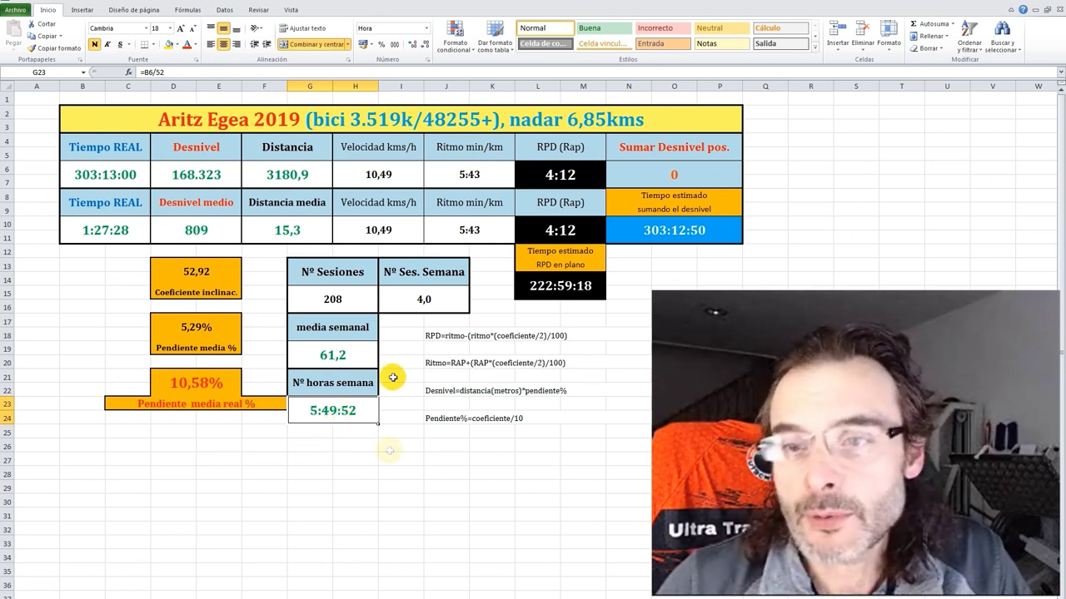
# Step: Go to Francois Dhaene's 2019 sheet and examine the distance and elevation totals, per-session averages, pace and RPD
pyautogui.hotkey('ctrl', 'pagedown')
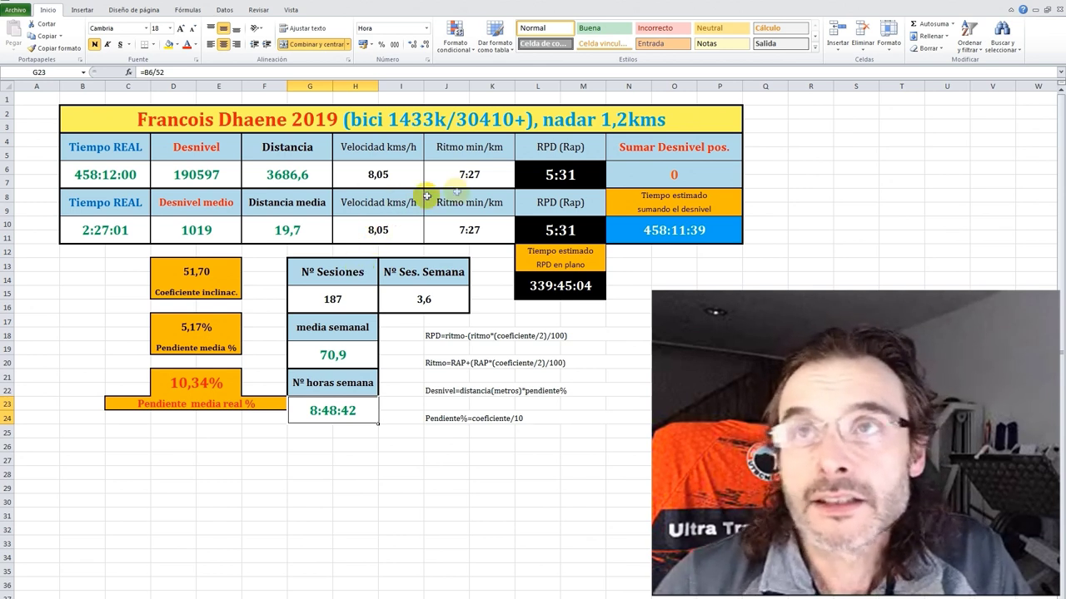
pyautogui.click(295, 175)
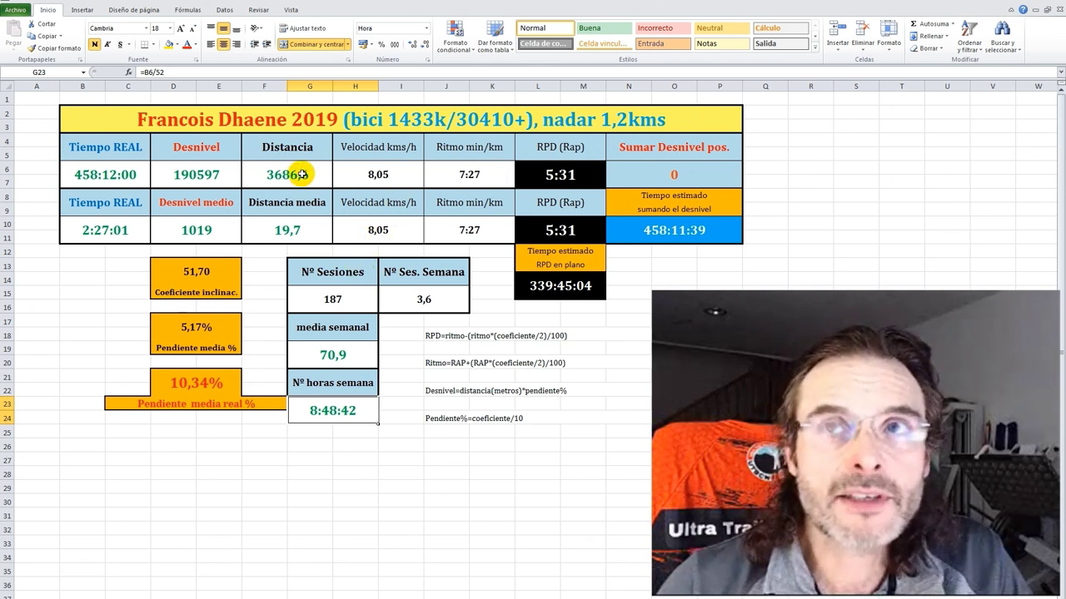
pyautogui.click(198, 174)
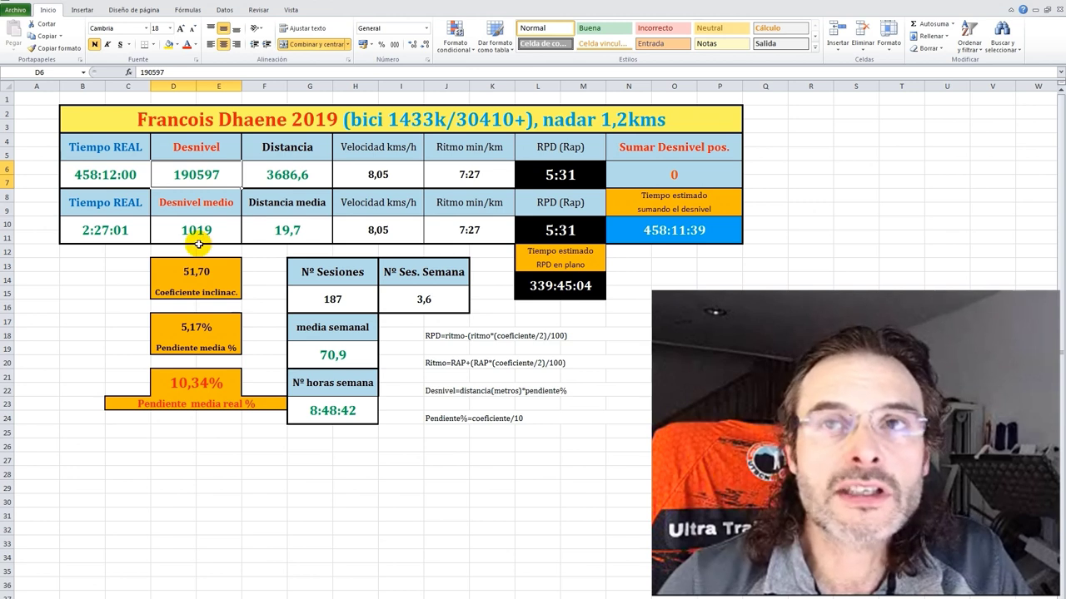
pyautogui.click(292, 231)
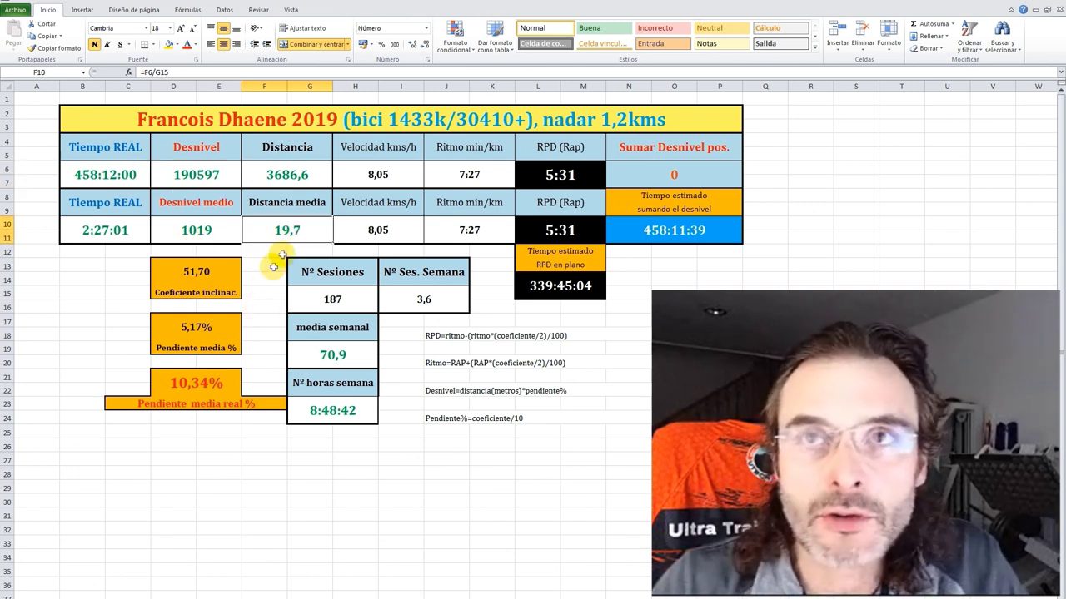
pyautogui.click(218, 231)
pyautogui.click(112, 236)
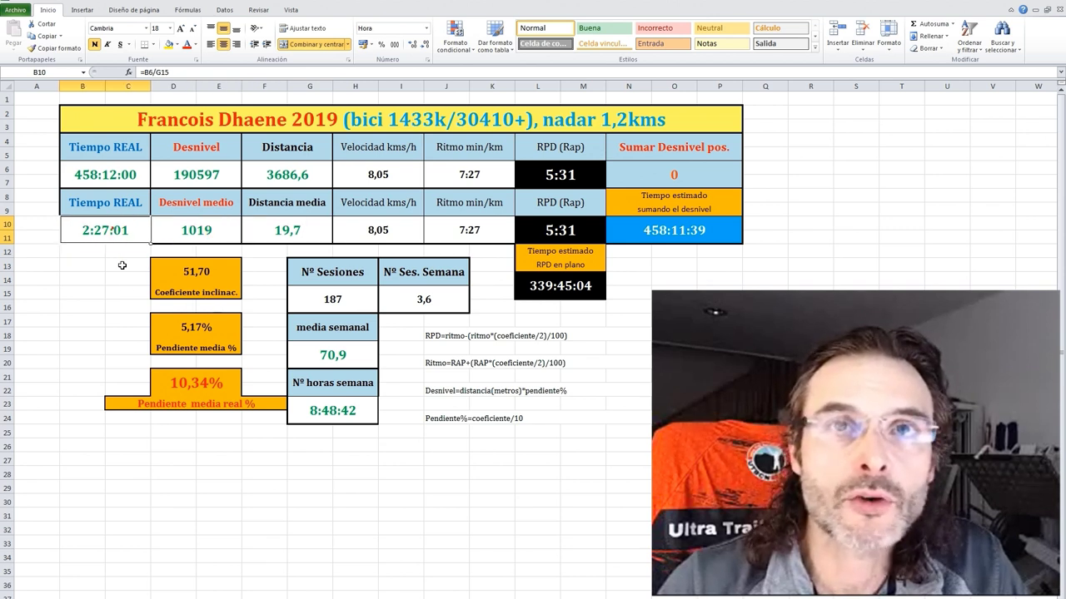
pyautogui.click(470, 234)
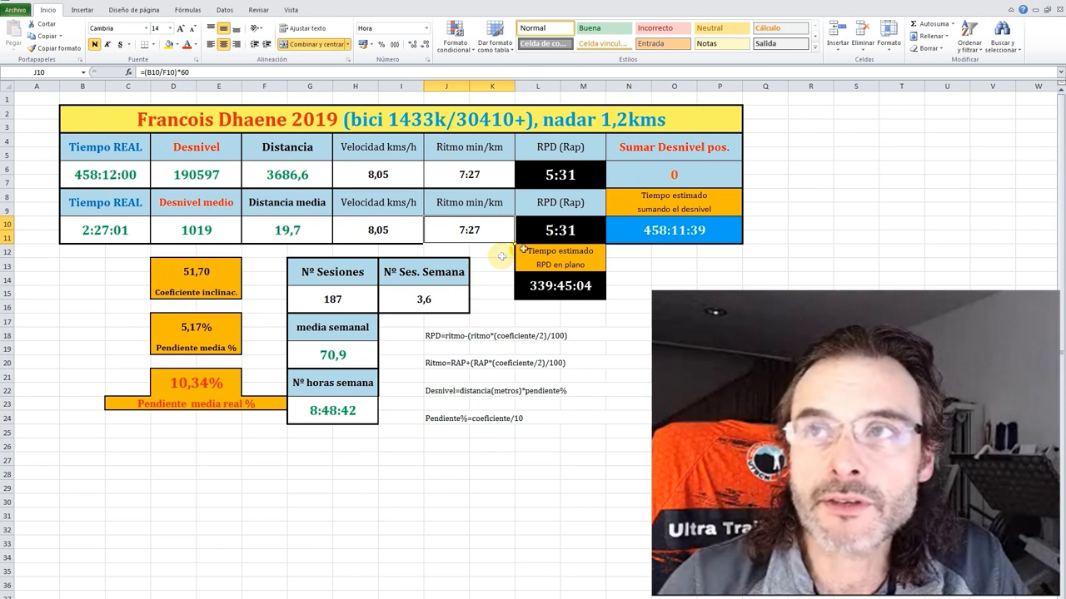
pyautogui.click(578, 232)
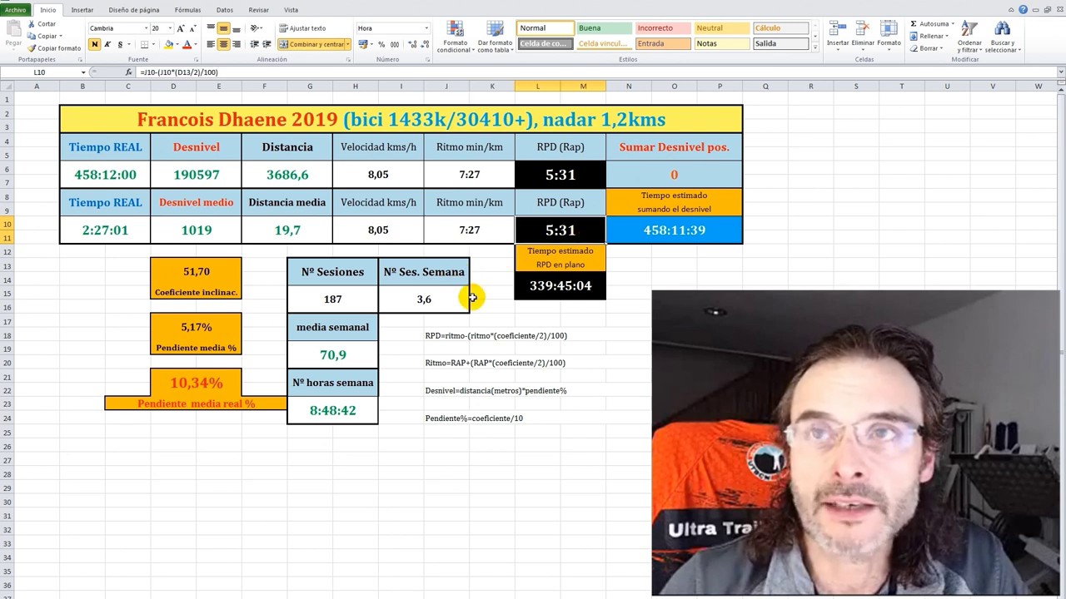
# Step: Check the real mean slope, number of sessions, weekly distance average and weekly training hours for Francois Dhaene
pyautogui.click(205, 383)
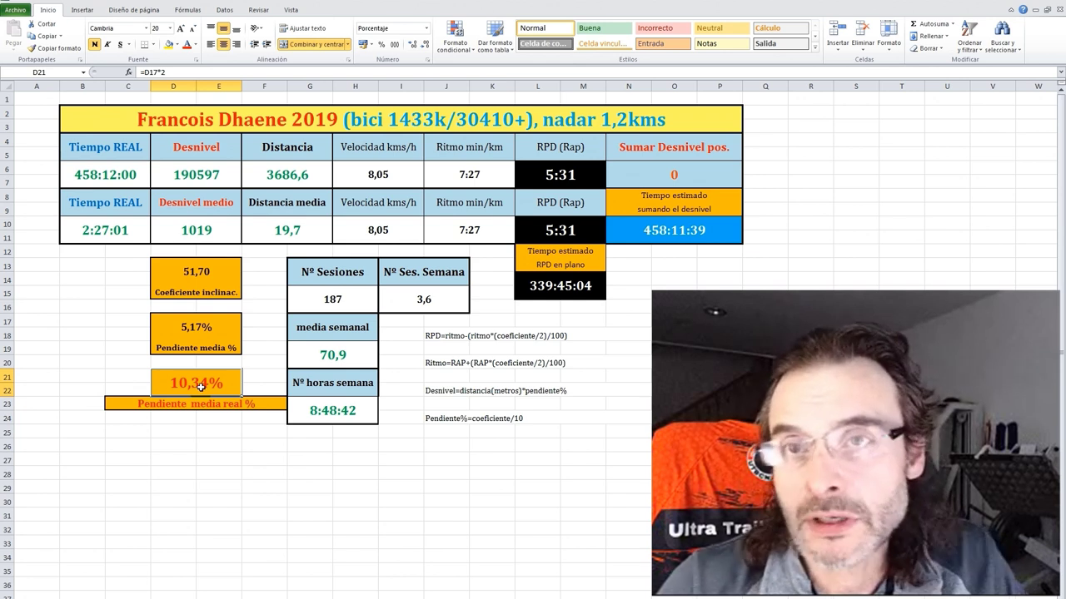
pyautogui.click(345, 303)
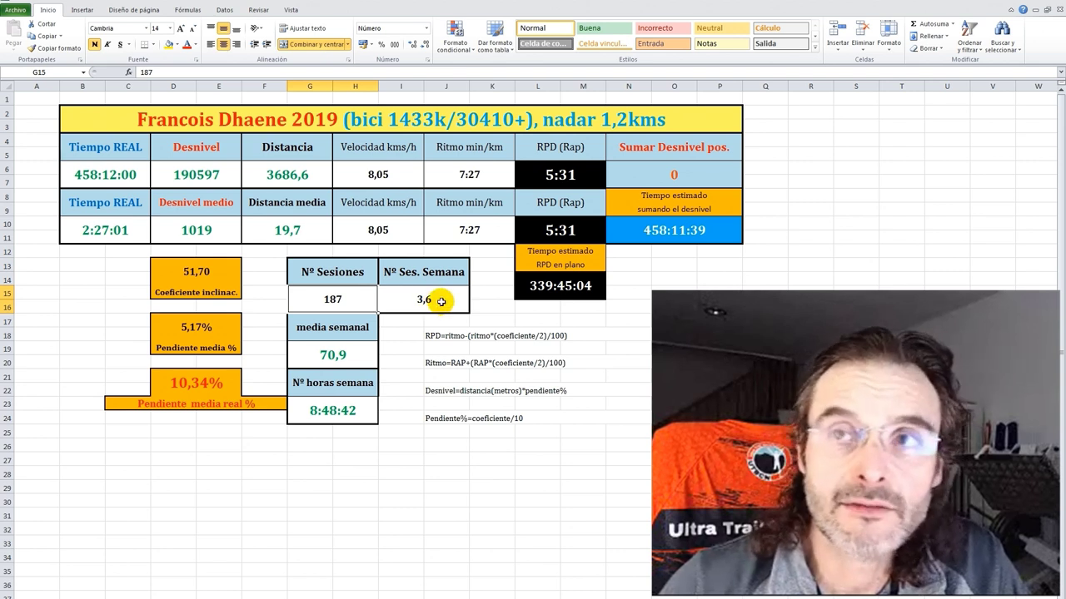
pyautogui.click(339, 356)
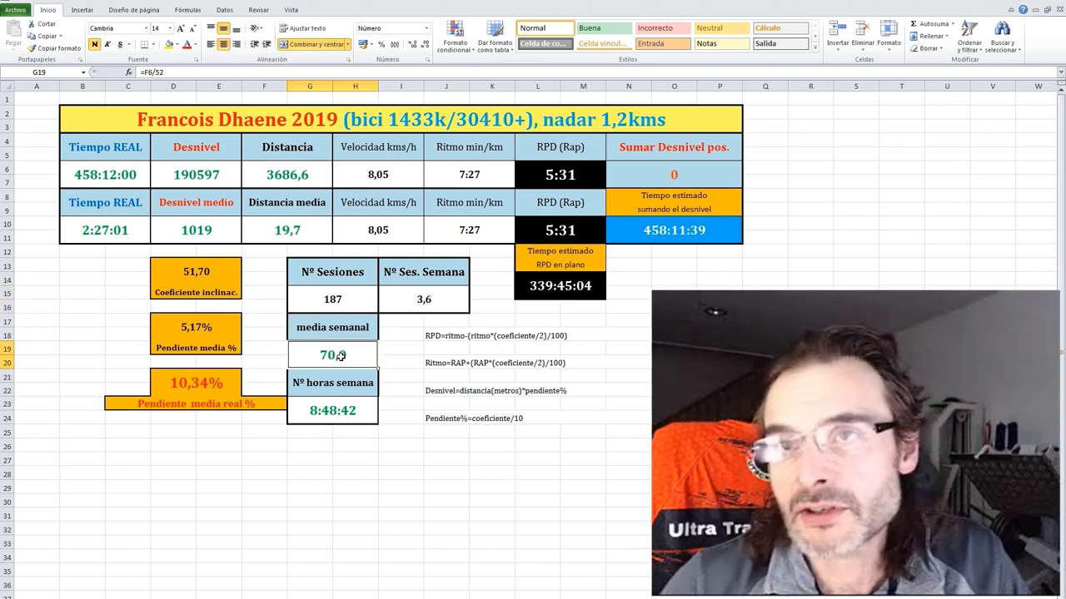
pyautogui.click(323, 412)
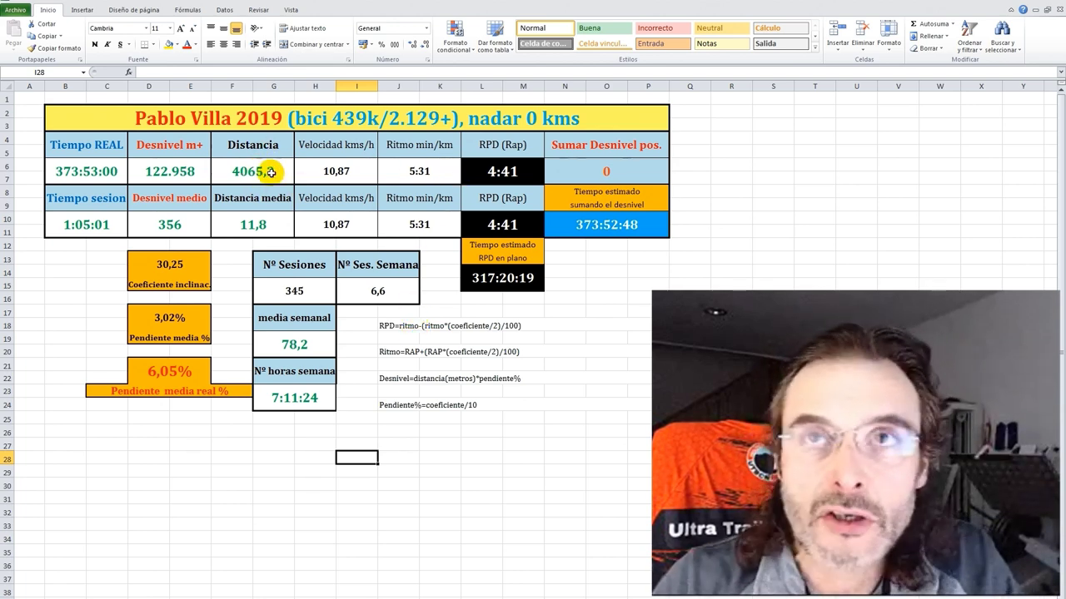
pyautogui.click(202, 172)
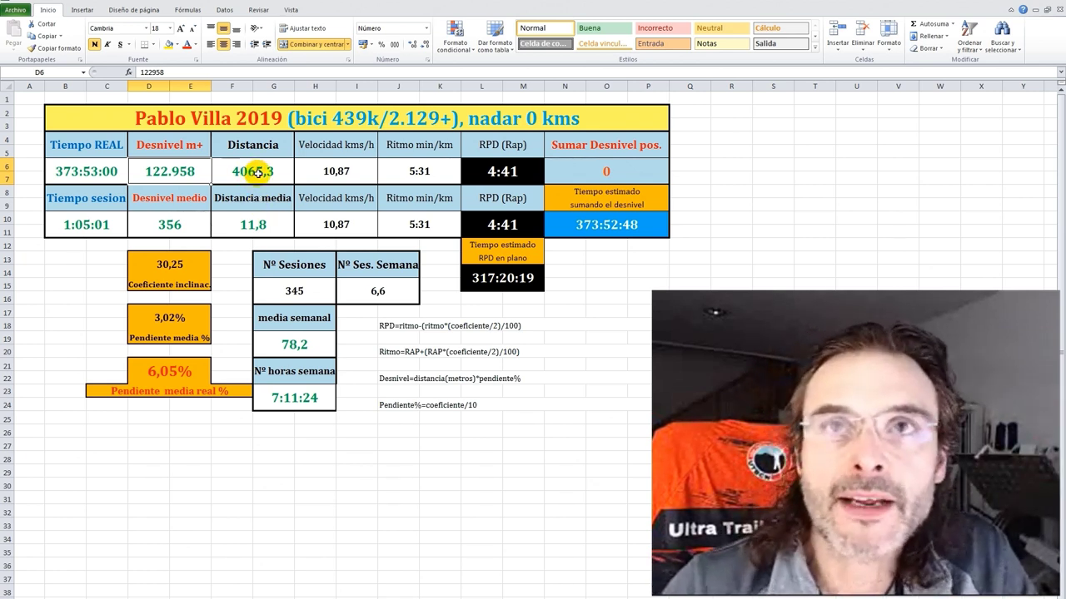
pyautogui.click(260, 225)
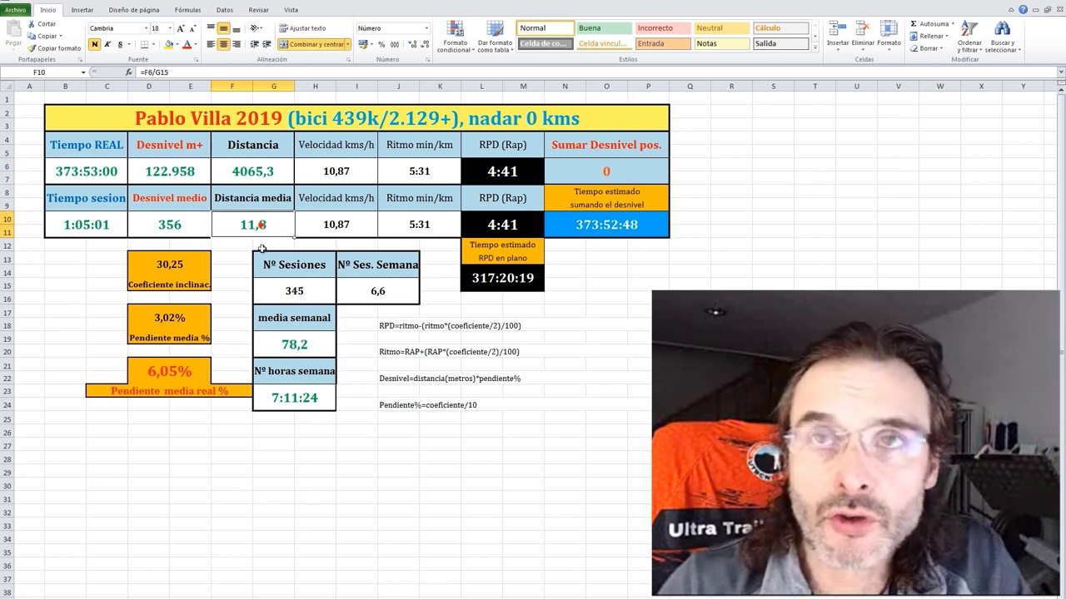
pyautogui.click(186, 225)
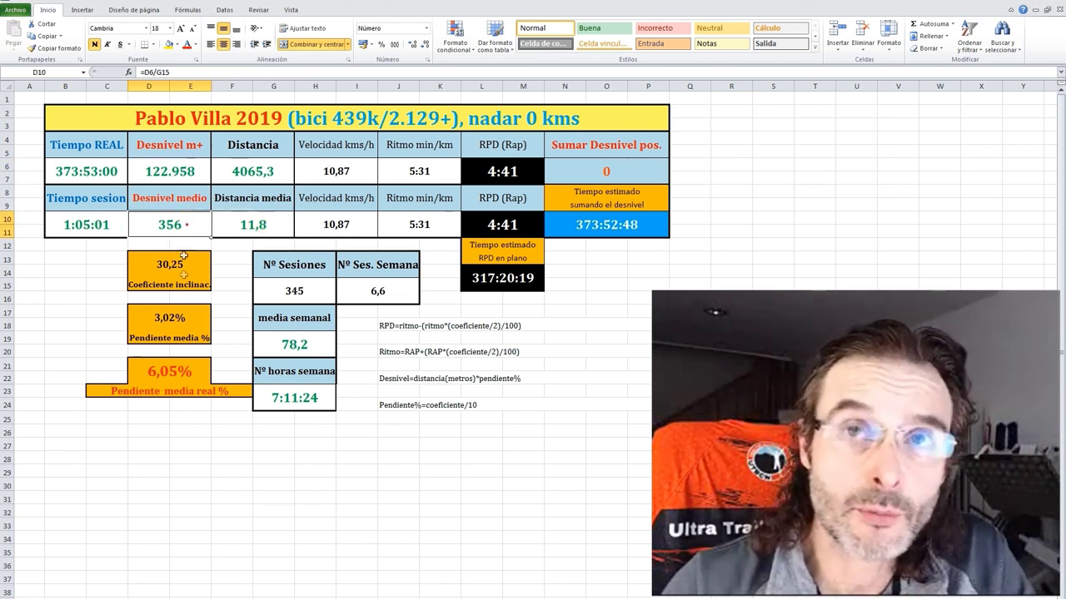
pyautogui.click(95, 232)
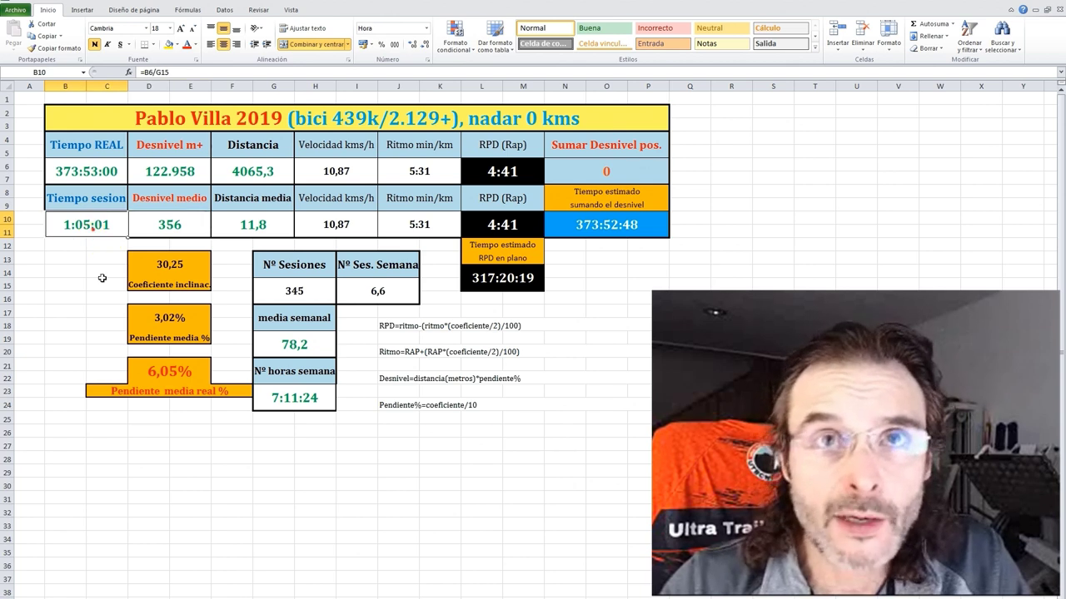
pyautogui.click(420, 226)
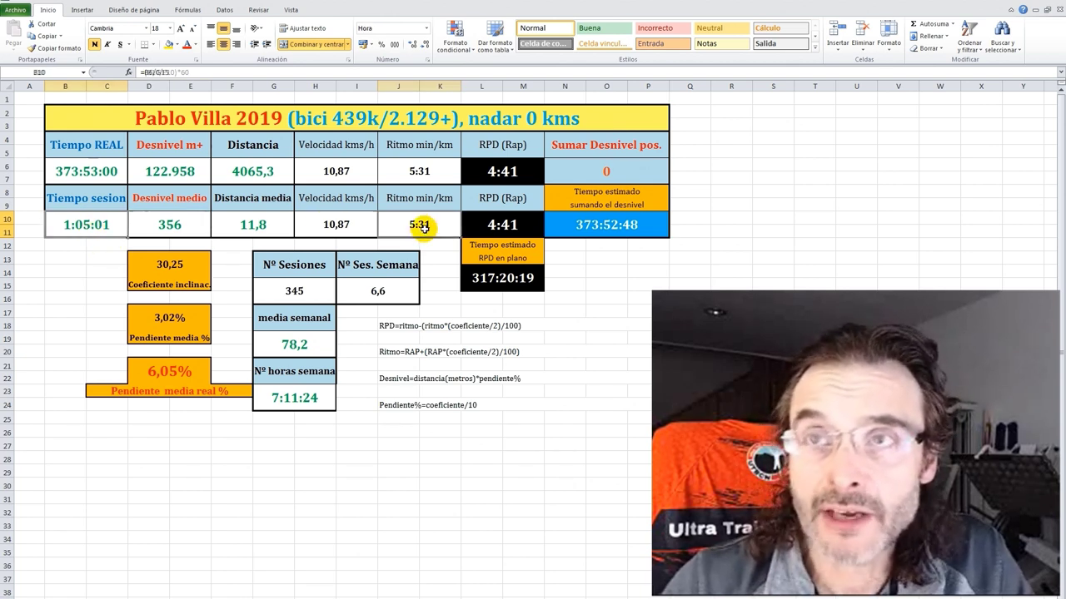
pyautogui.click(506, 227)
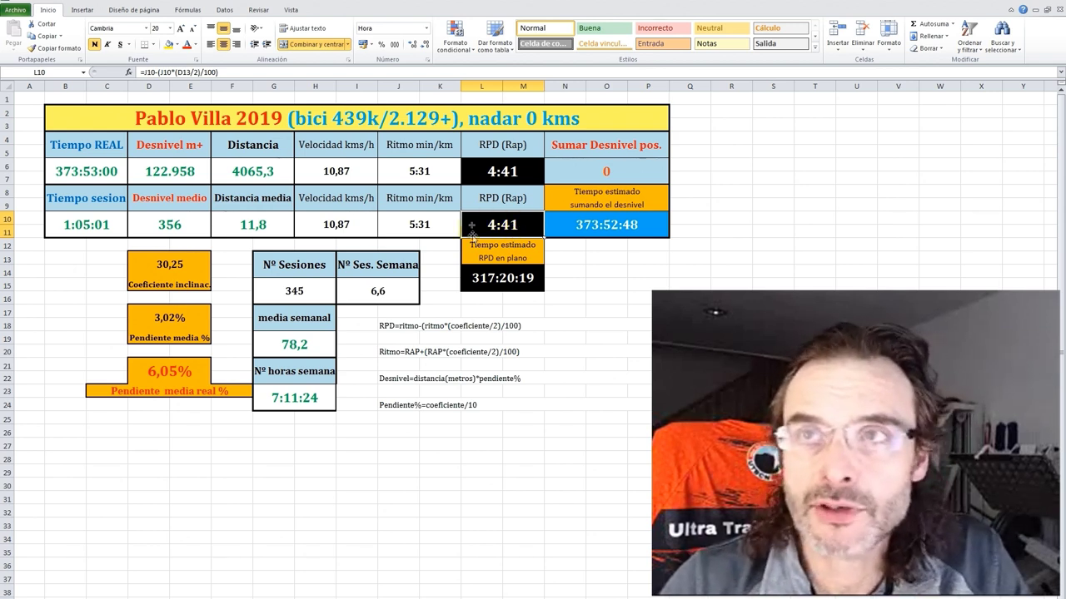
pyautogui.click(185, 225)
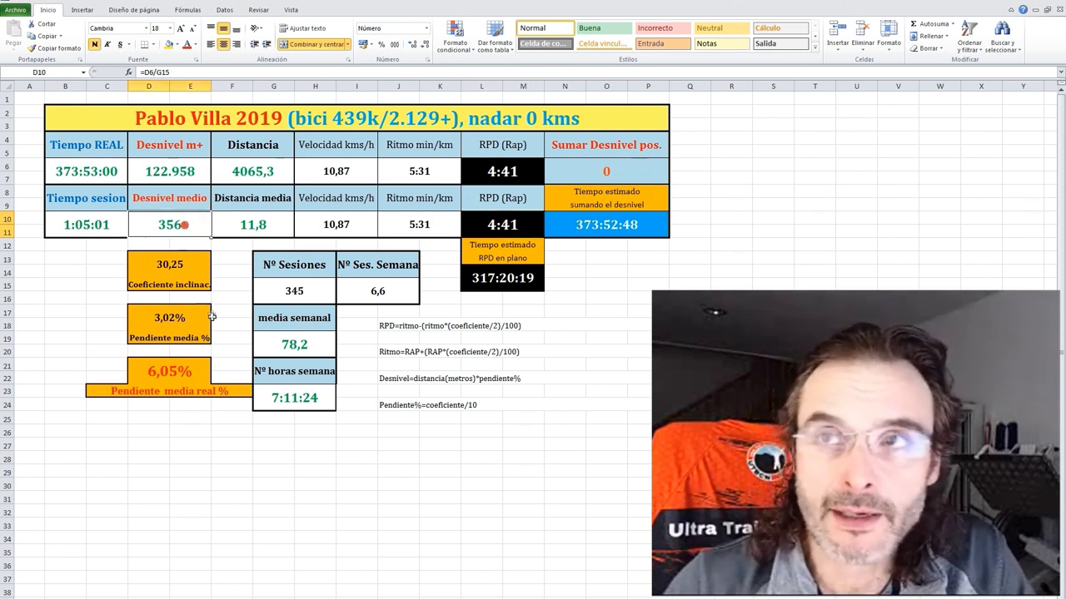
pyautogui.click(305, 289)
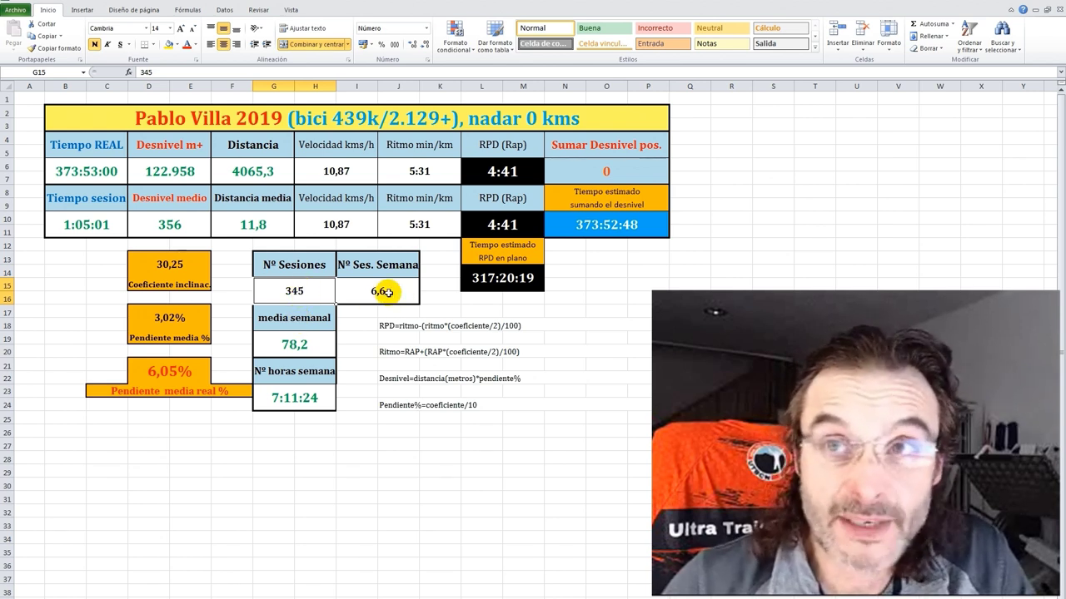
pyautogui.click(299, 345)
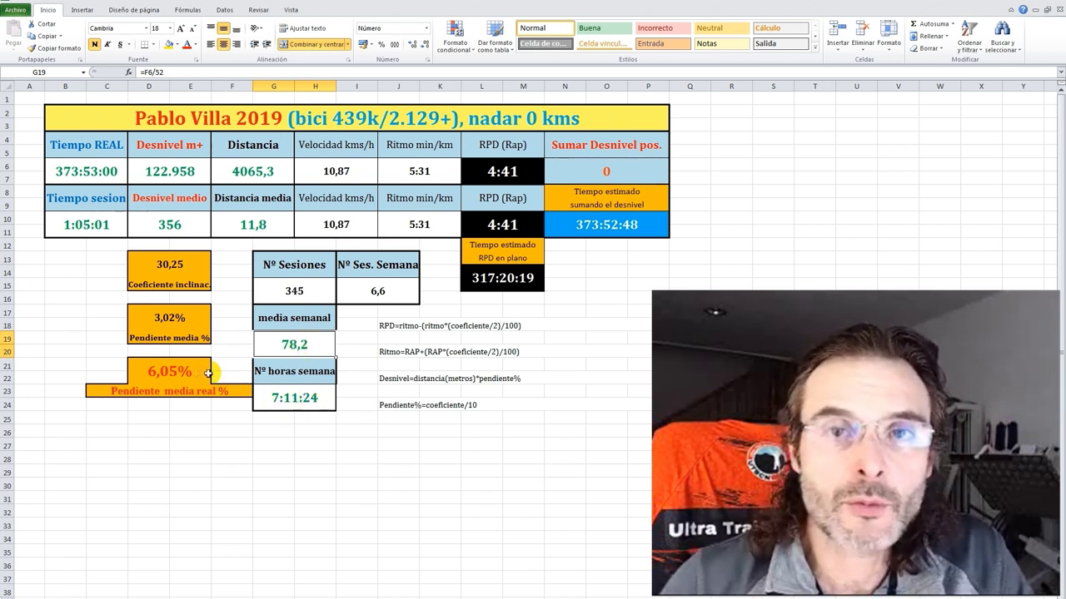
pyautogui.click(179, 372)
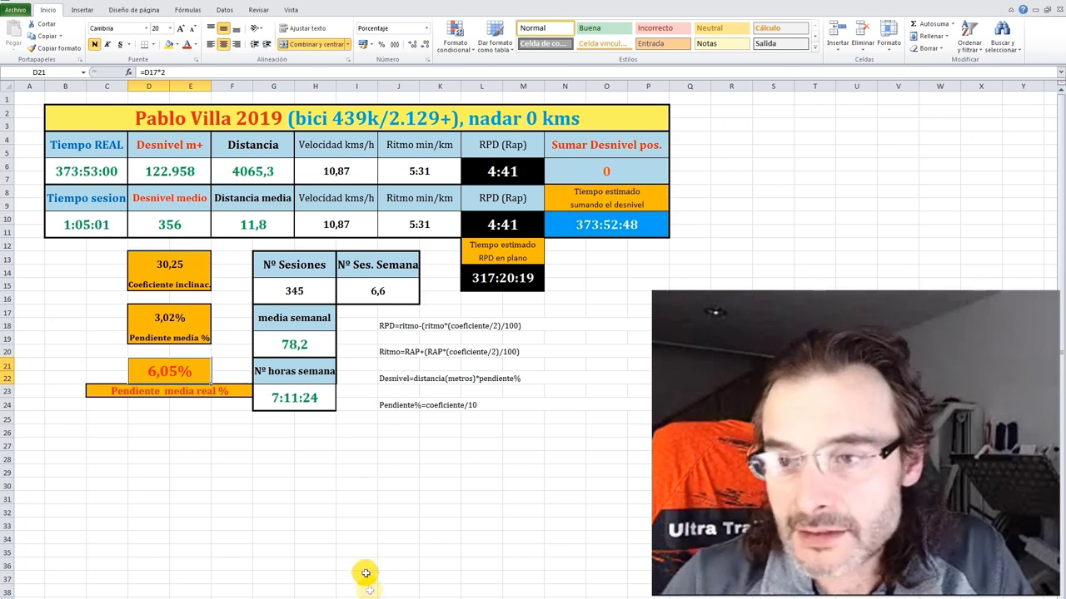
# Step: Go to Tim Tollefson's 2019 sheet and examine the average elevation and time per session, pace and RPD
pyautogui.hotkey('ctrl', 'pagedown')
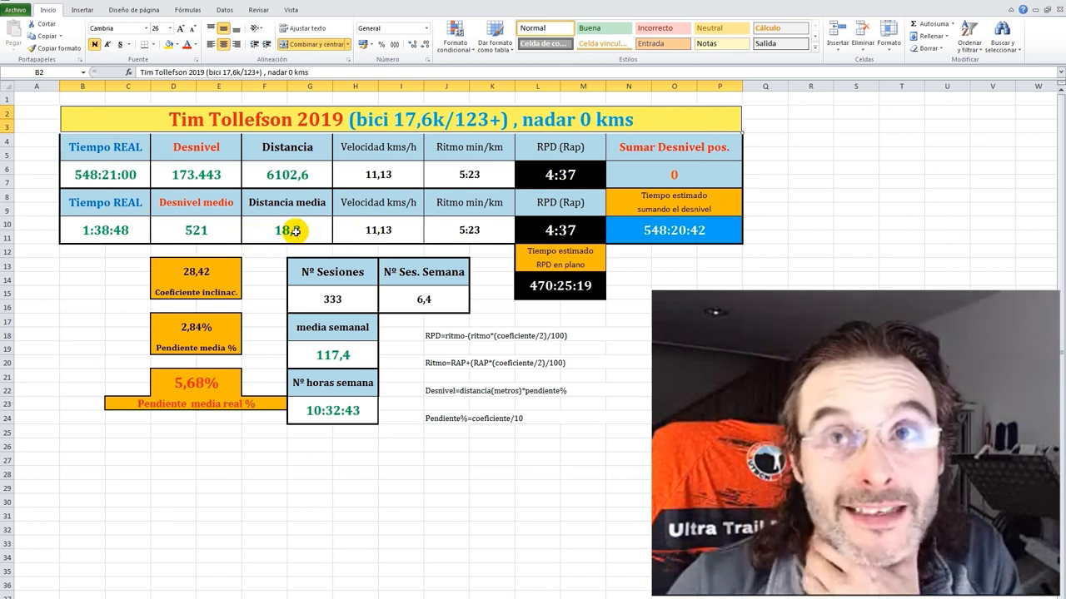
pyautogui.click(197, 233)
pyautogui.click(105, 230)
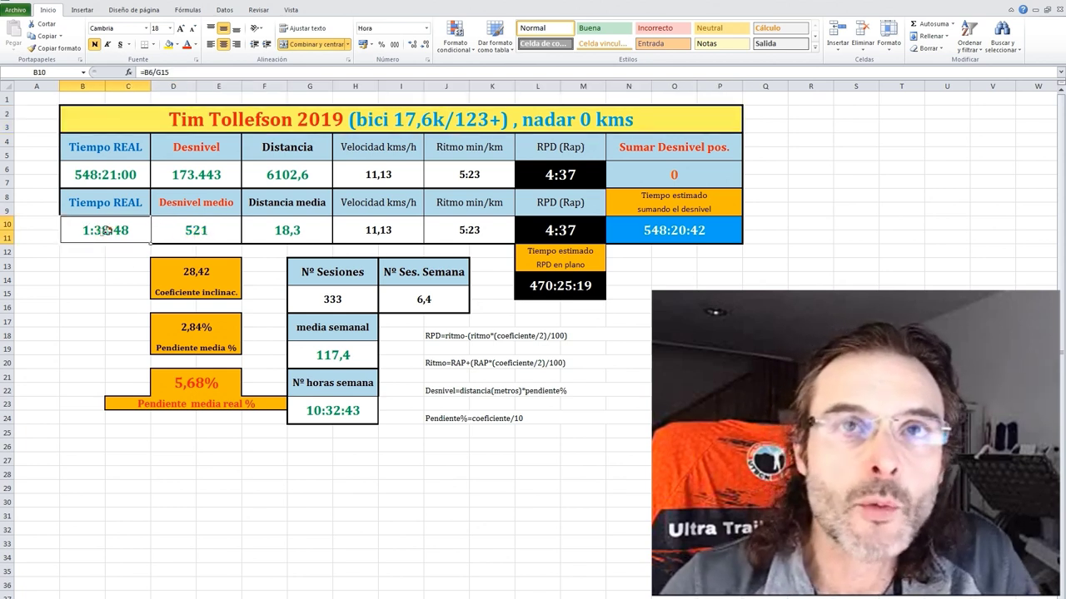
pyautogui.click(472, 231)
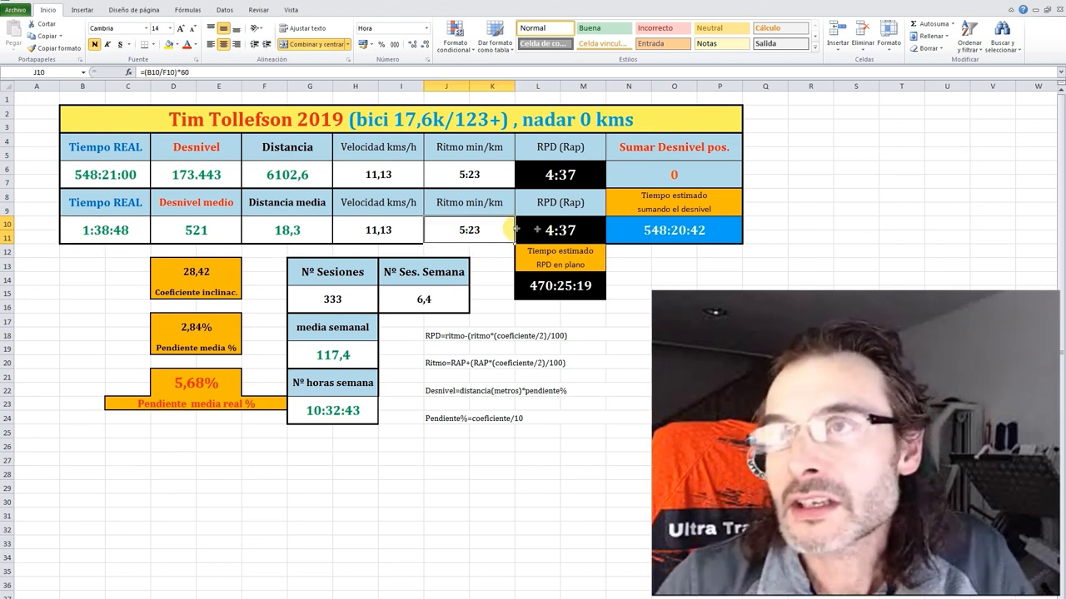
pyautogui.click(570, 231)
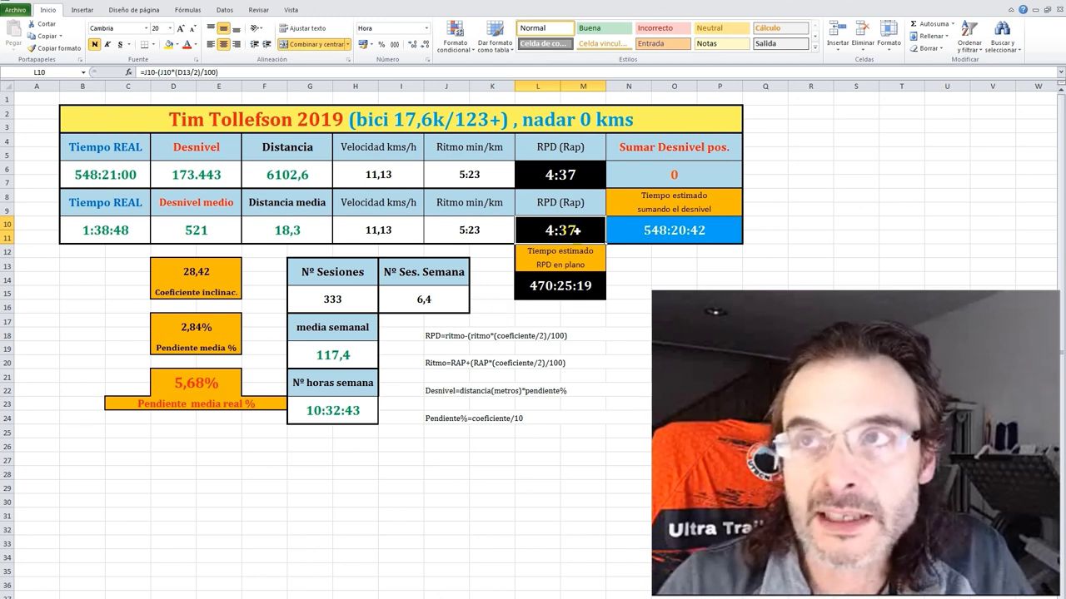
# Step: Check Tim Tollefson's total and weekly sessions, real mean slope, weekly distance average and weekly training hours
pyautogui.click(344, 295)
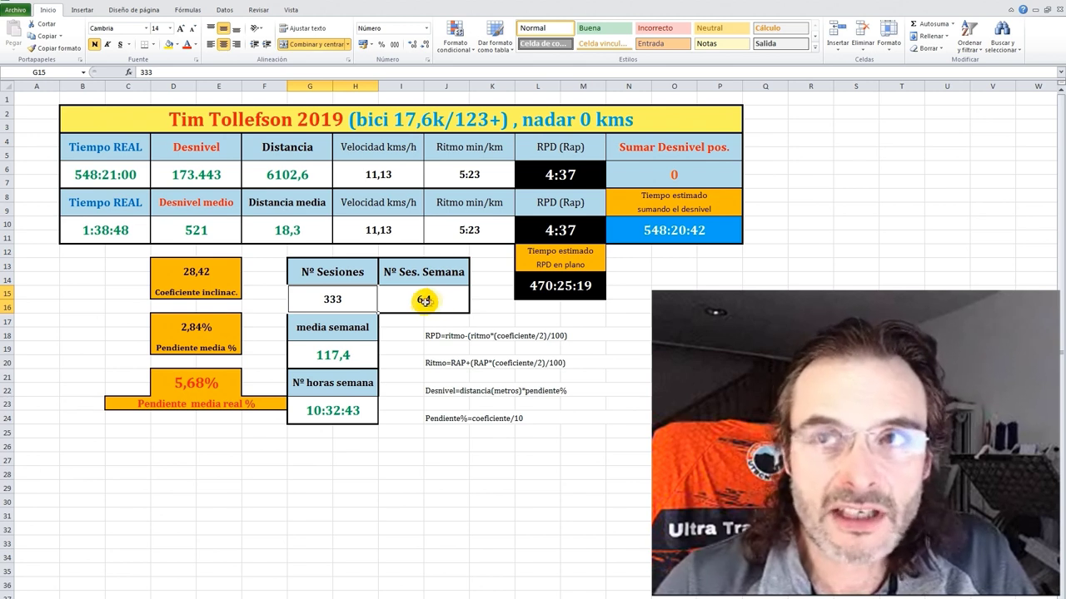
pyautogui.click(427, 300)
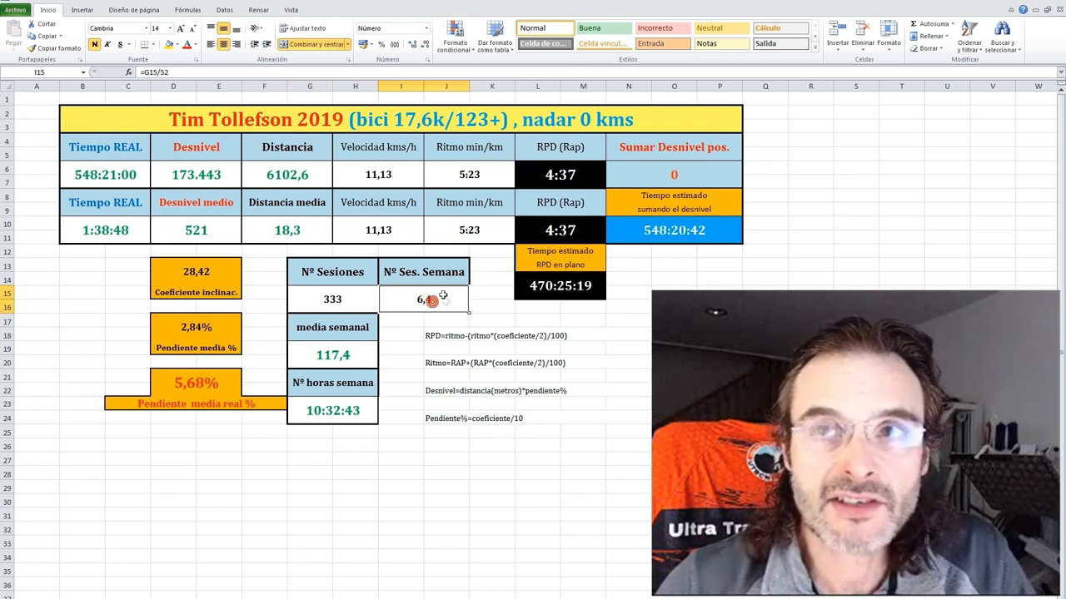
pyautogui.click(202, 384)
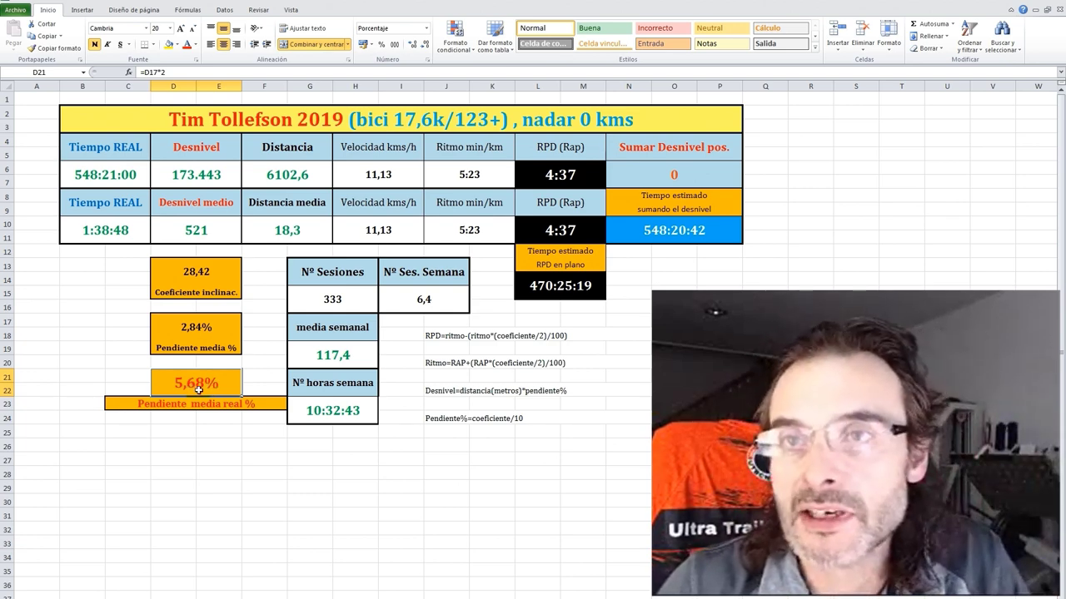
pyautogui.click(337, 354)
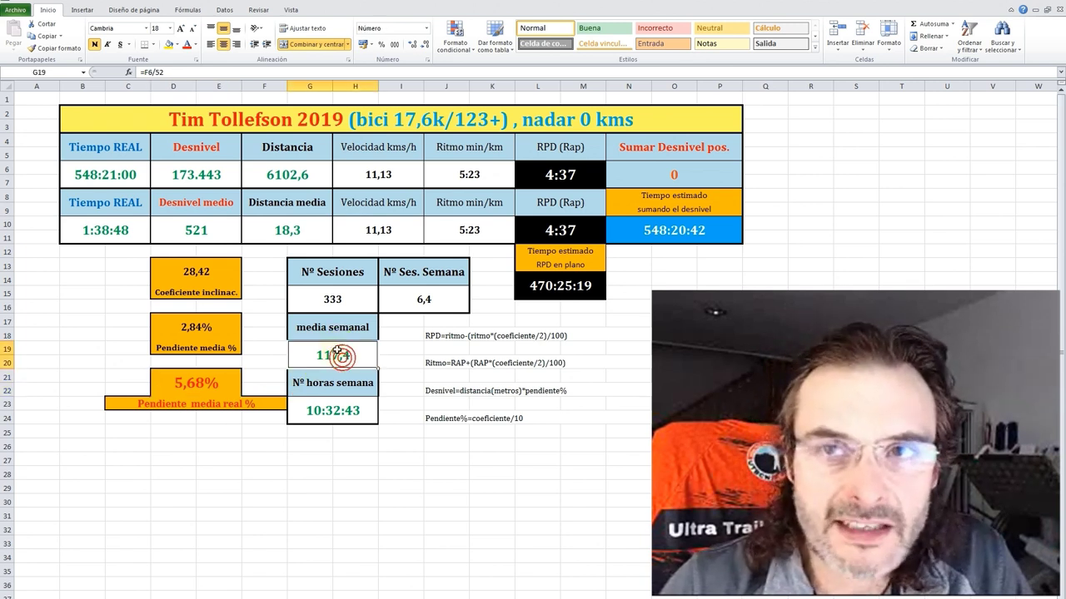
pyautogui.click(345, 408)
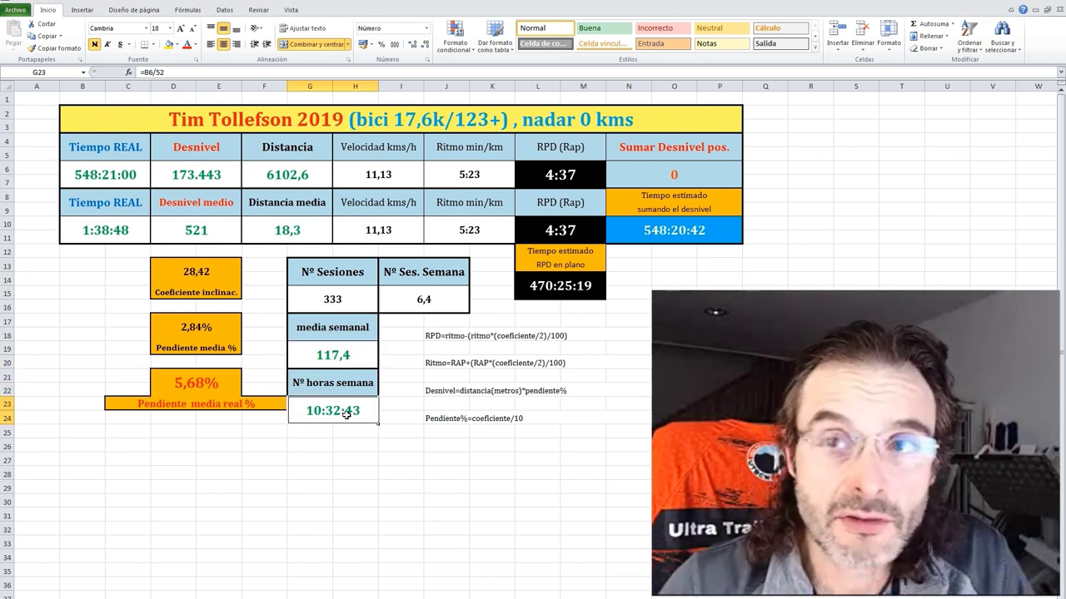
pyautogui.click(343, 301)
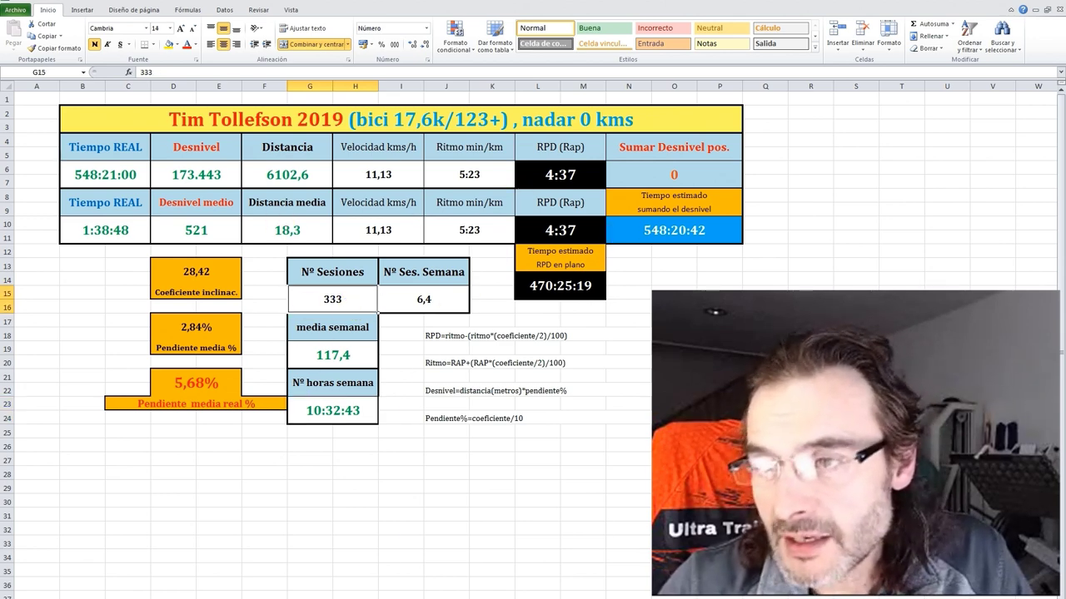
# Step: Go to Sage Canaday's 2019 sheet and examine the average distance, elevation and time per session, pace and RPD
pyautogui.click(542, 595)
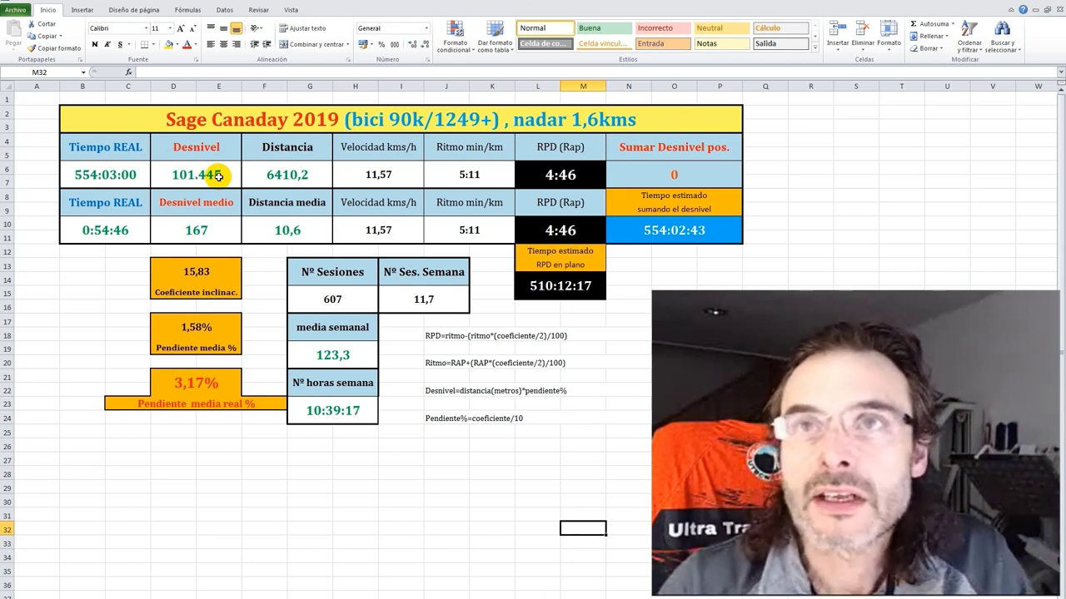
pyautogui.click(304, 230)
pyautogui.click(203, 231)
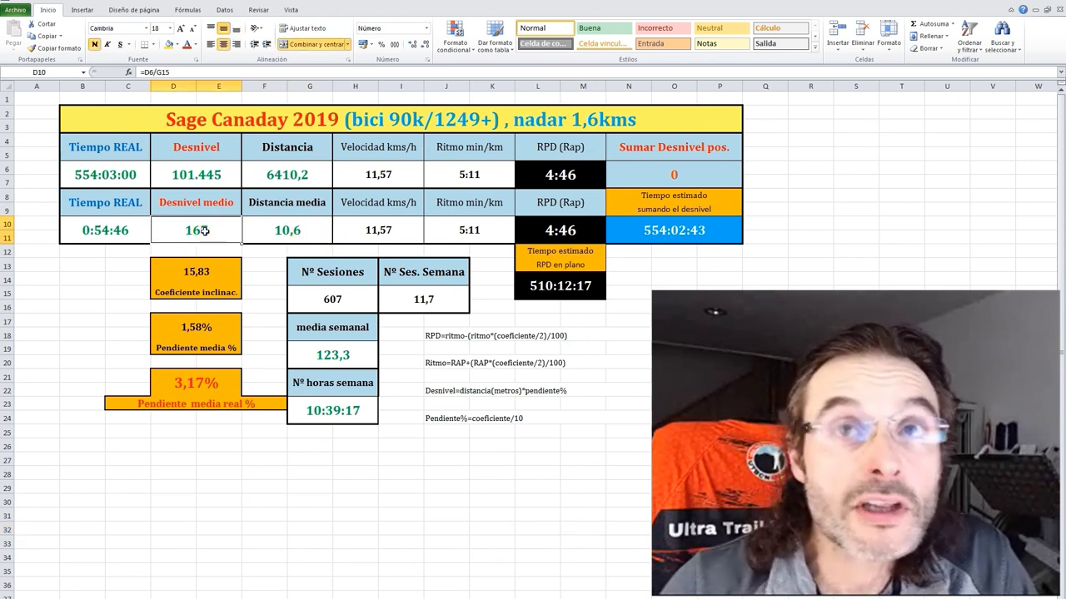
pyautogui.click(107, 230)
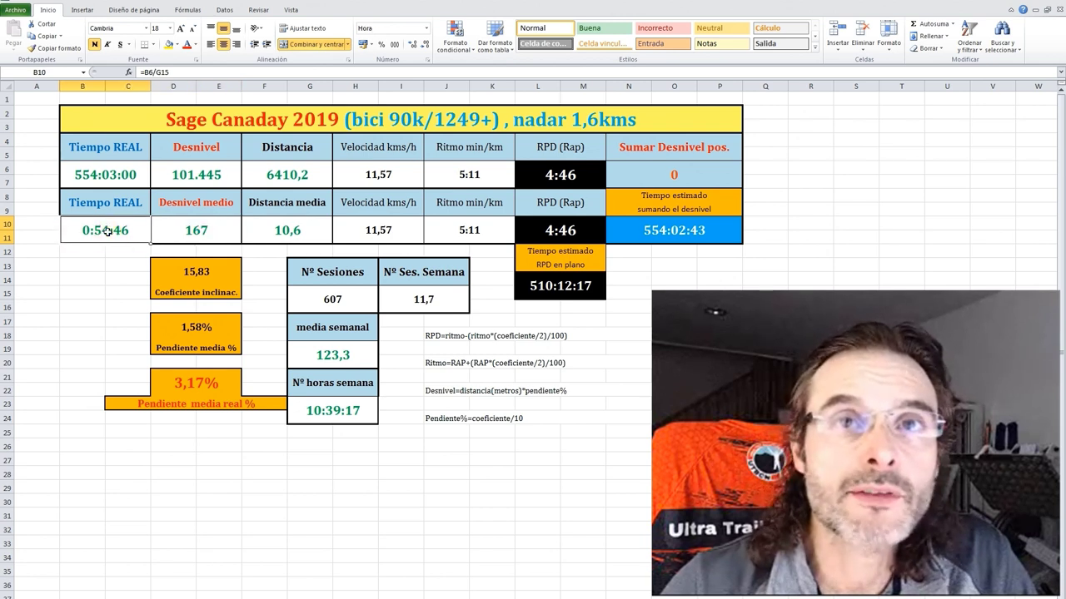
pyautogui.click(483, 233)
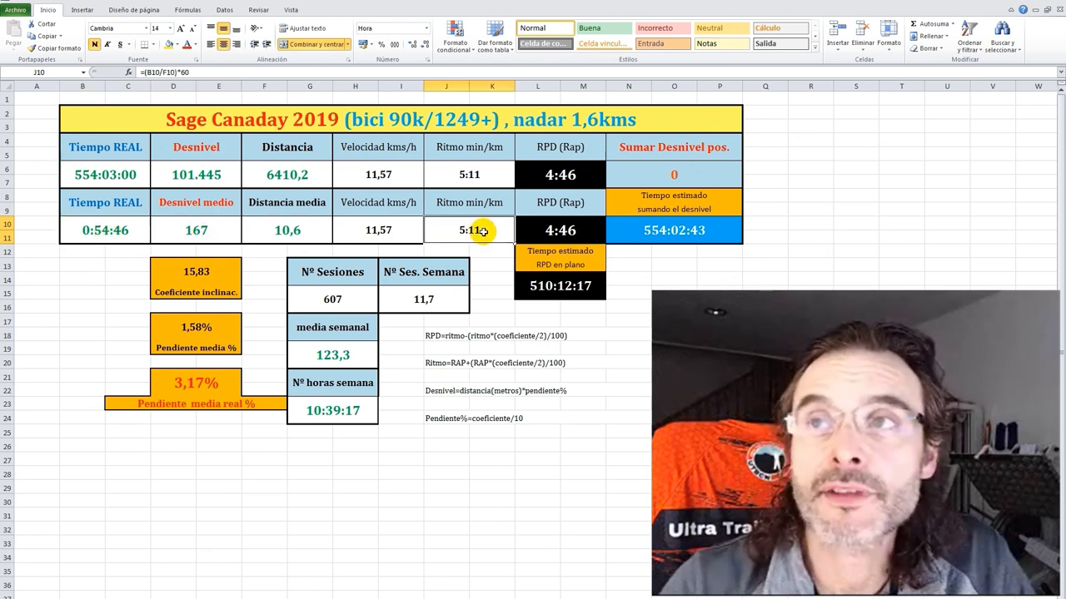
pyautogui.click(576, 233)
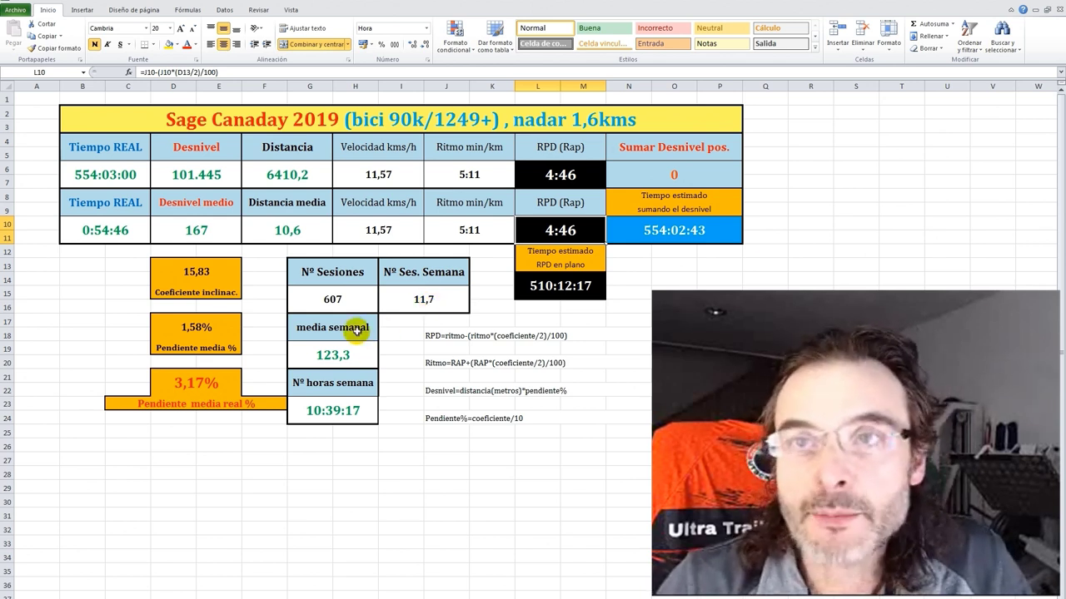
# Step: Check the weekly distance average, weekly training hours and real mean slope for Sage Canaday
pyautogui.click(340, 352)
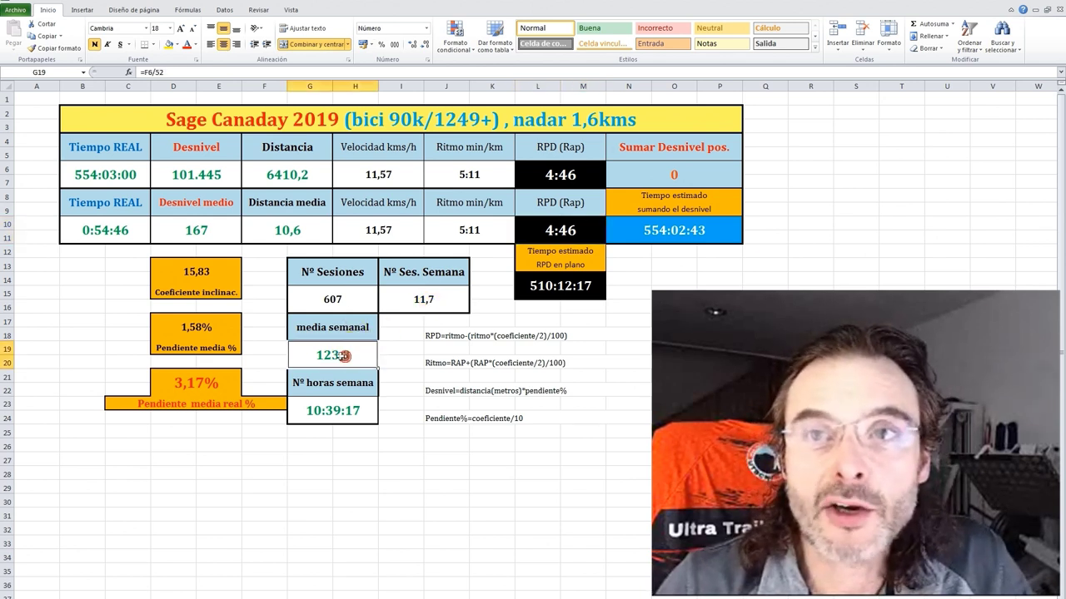
pyautogui.click(338, 412)
pyautogui.click(196, 384)
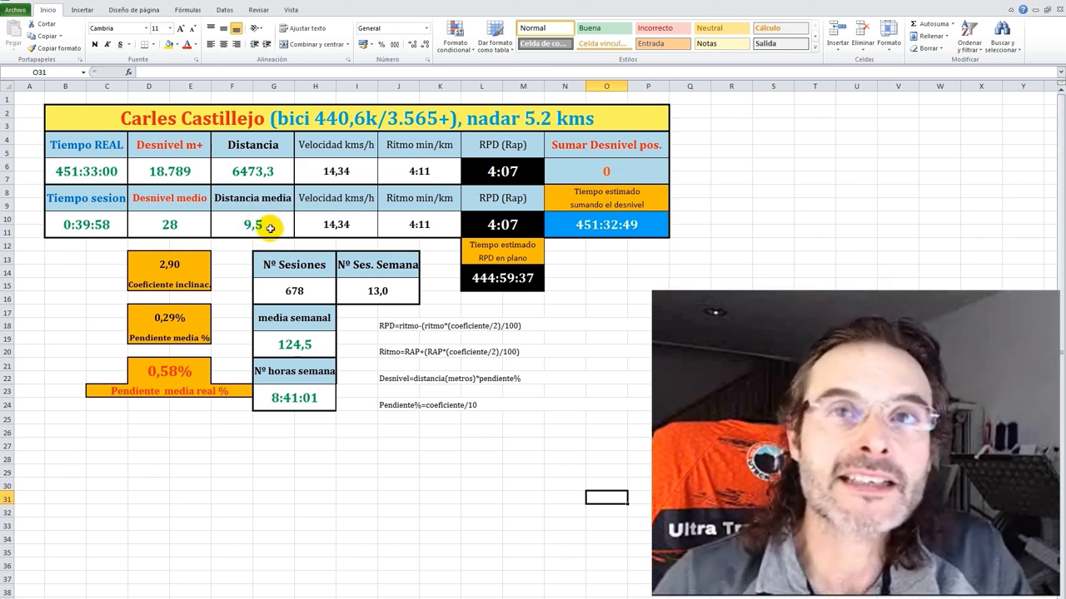
# Step: Examine the average elevation and time per session, pace, RPD, and total and weekly sessions on Carles Castillejo's sheet
pyautogui.click(190, 226)
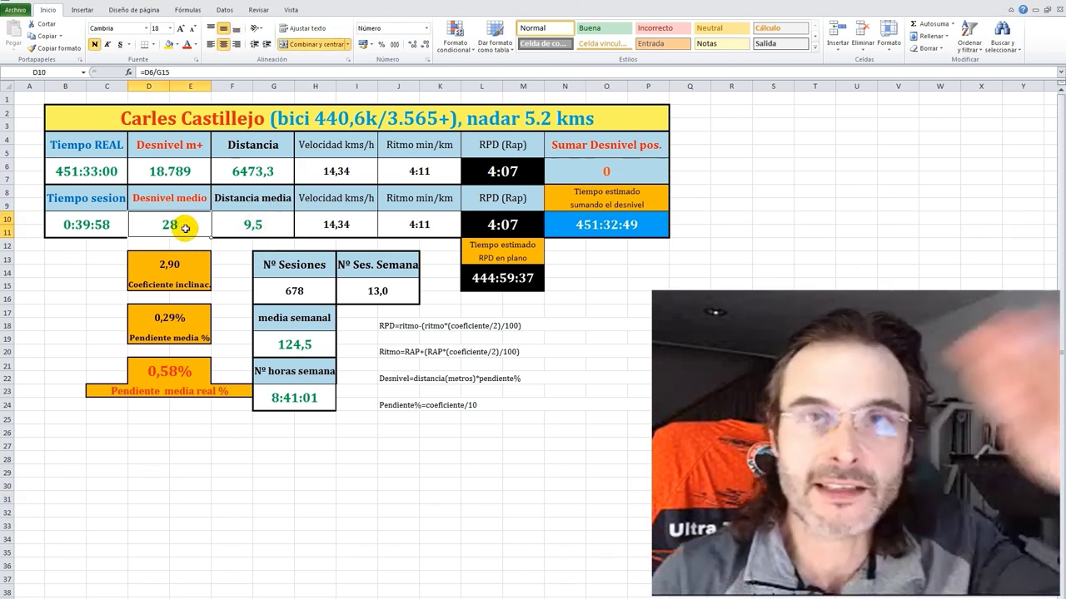
pyautogui.click(85, 225)
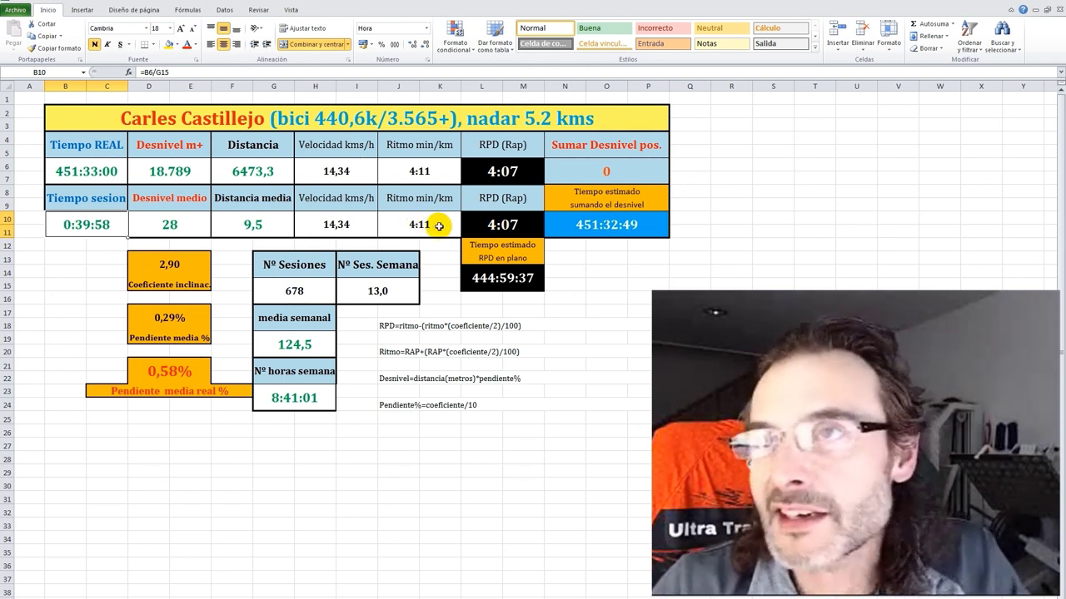
pyautogui.click(514, 225)
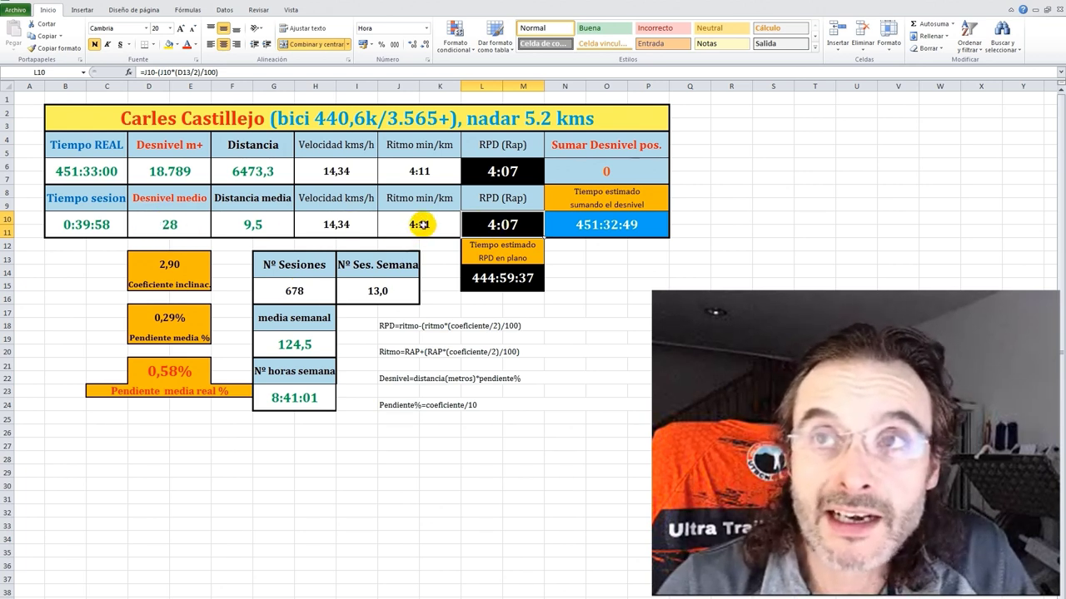
pyautogui.click(421, 225)
pyautogui.click(508, 226)
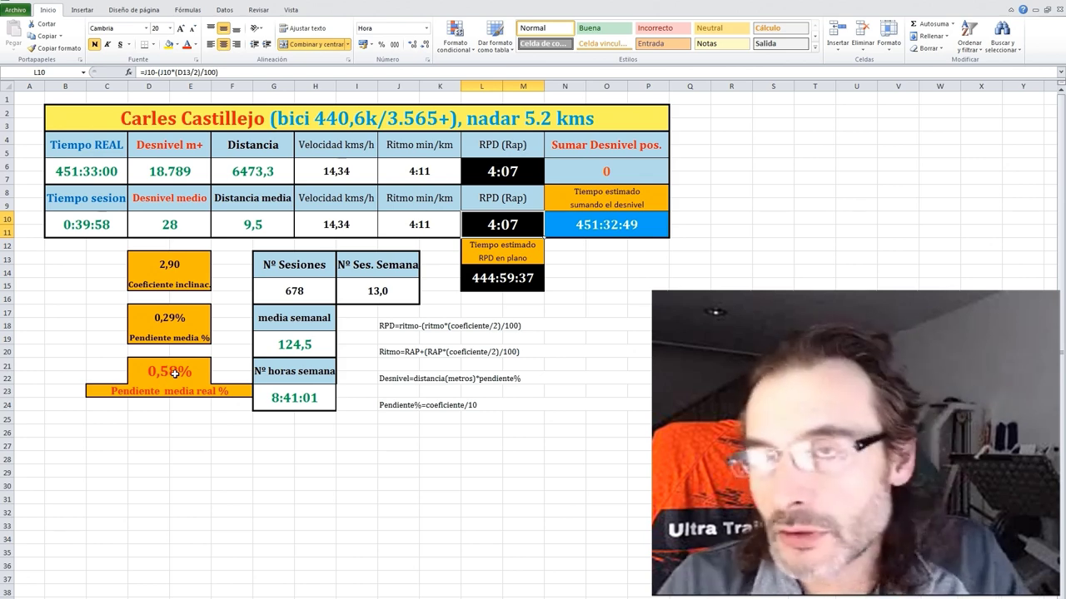
pyautogui.click(307, 293)
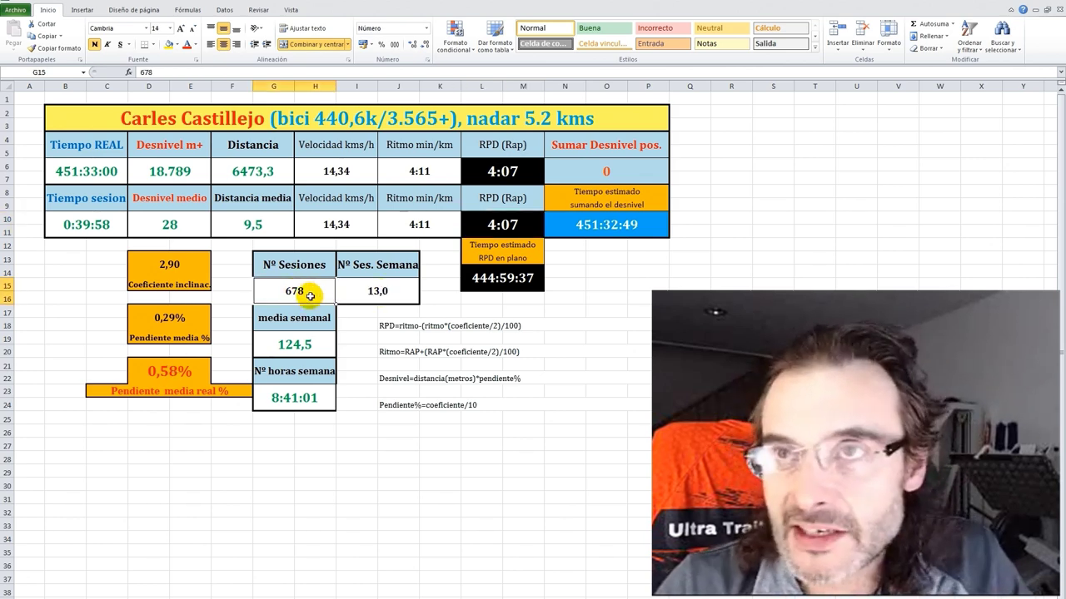
pyautogui.click(387, 292)
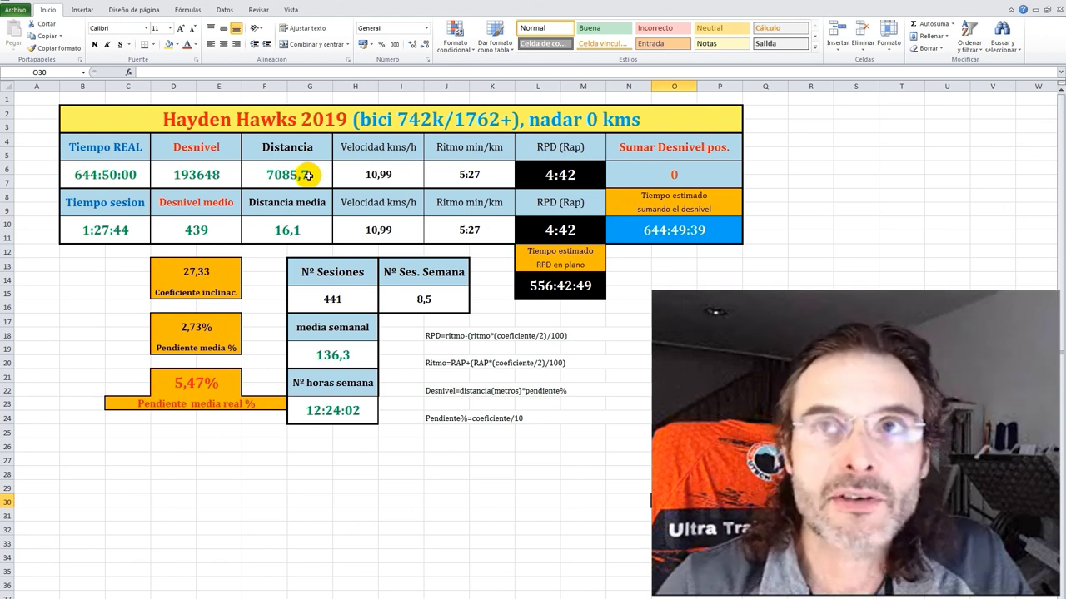
# Step: Examine Hayden Hawks's total elevation, average distance, elevation and time per session, pace and RPD for 2019
pyautogui.click(204, 174)
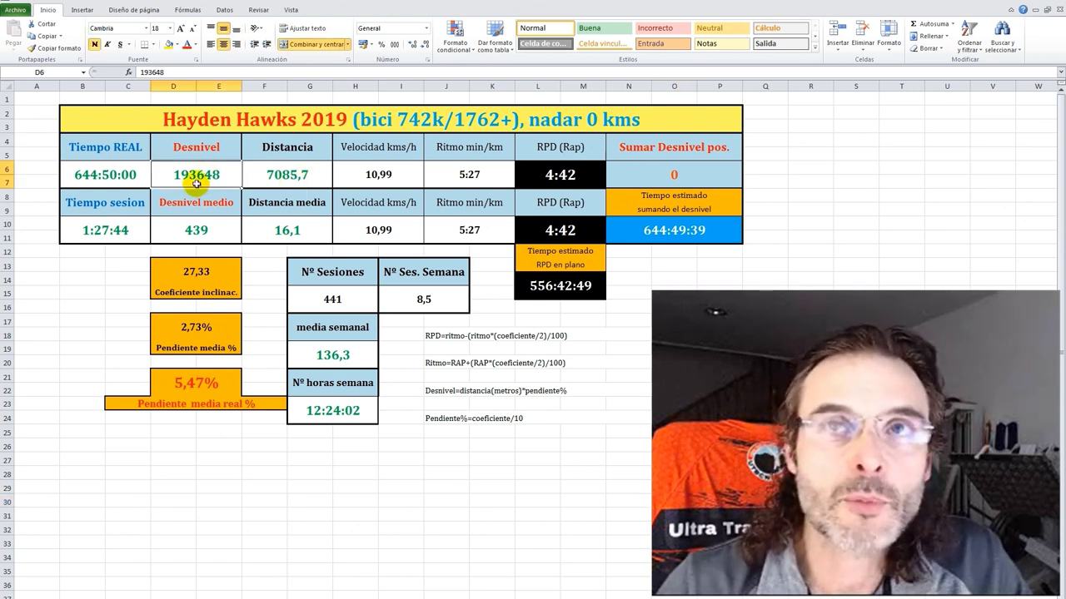
pyautogui.click(290, 231)
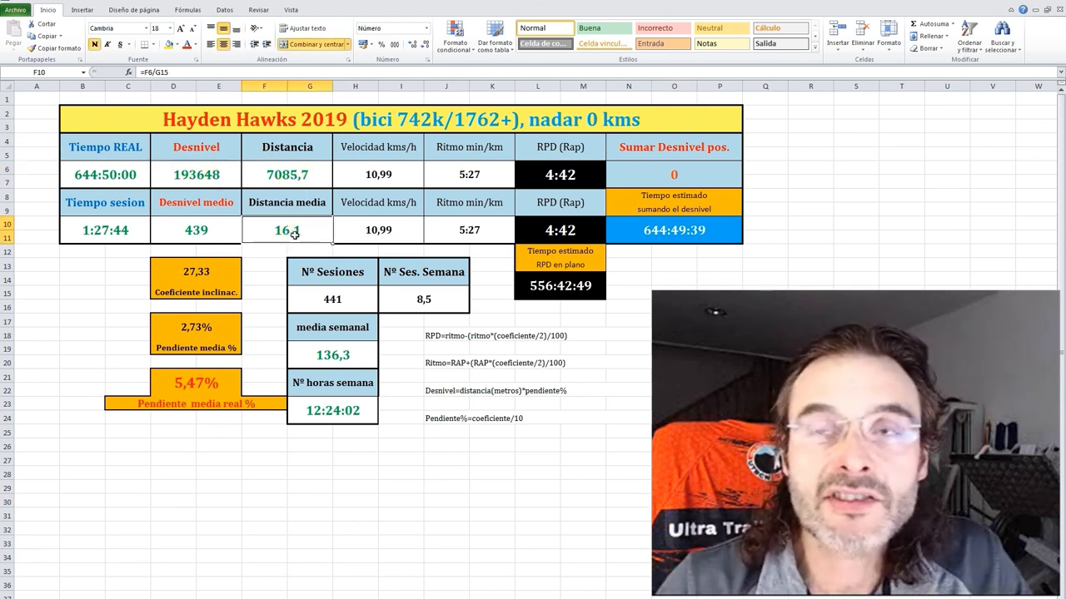
pyautogui.click(204, 233)
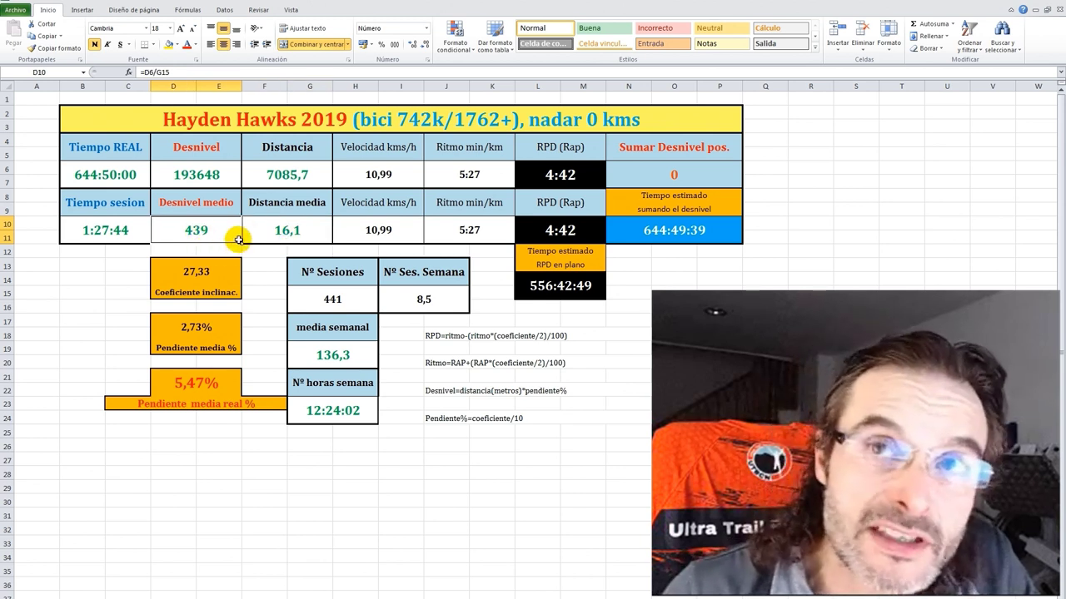
pyautogui.click(102, 234)
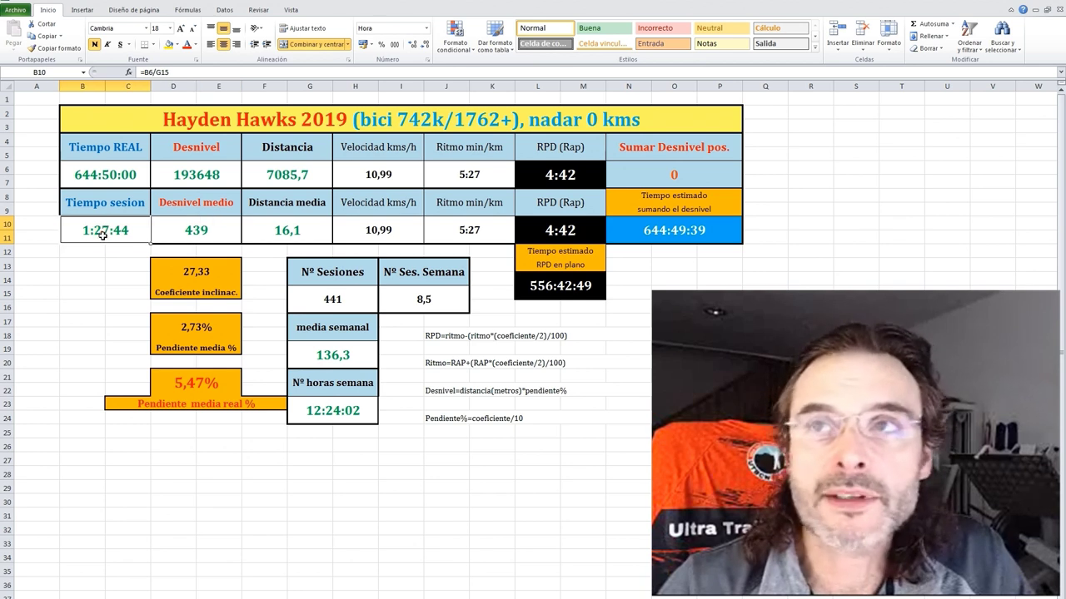
pyautogui.click(468, 233)
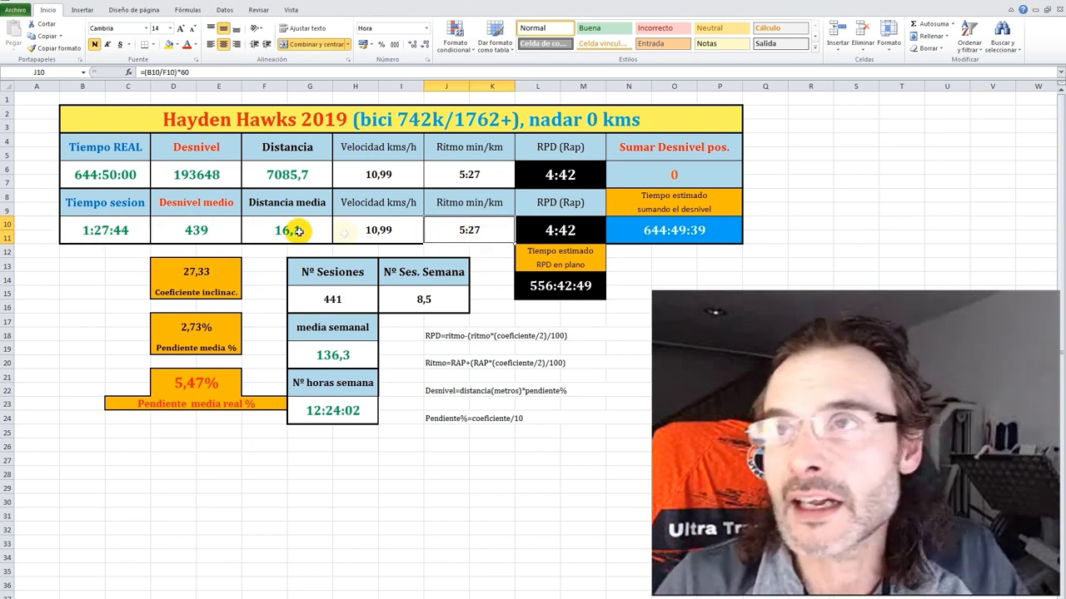
pyautogui.click(552, 231)
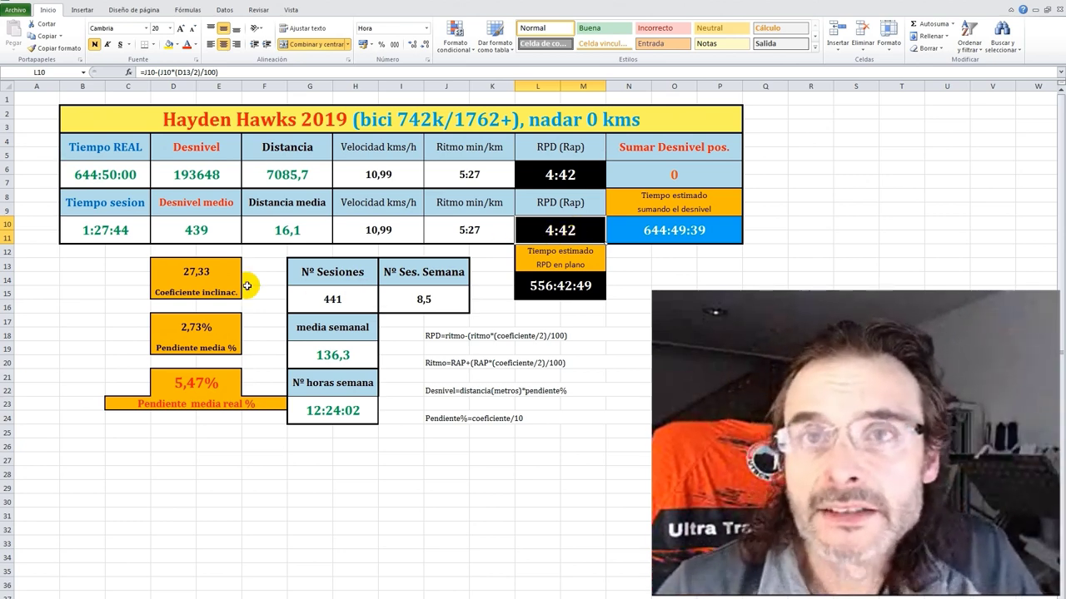
# Step: Check Hayden Hawks's real mean slope, total and weekly sessions, weekly distance average and weekly training hours
pyautogui.click(194, 379)
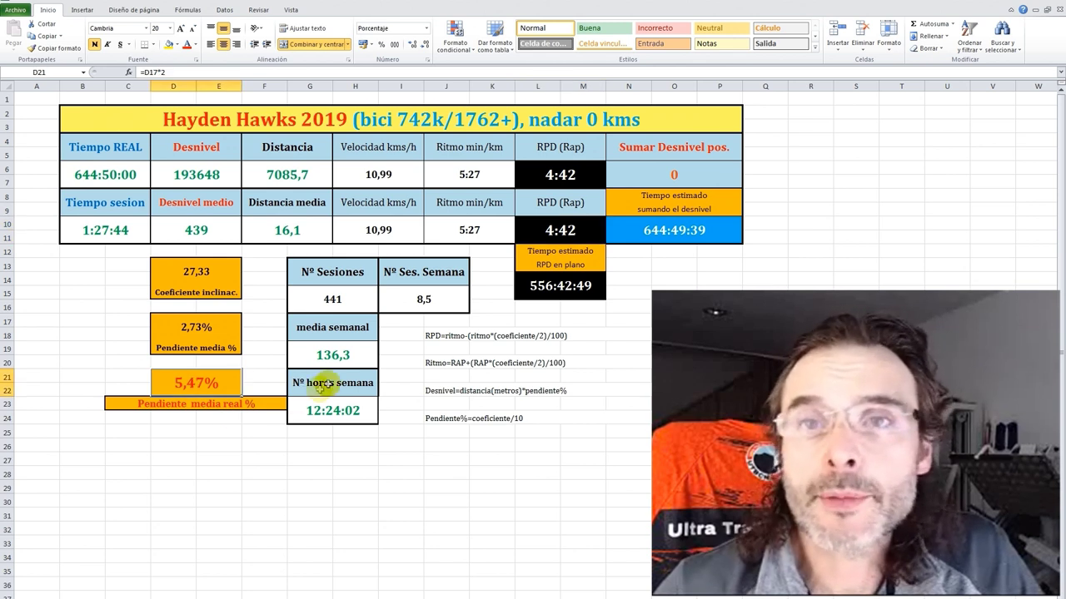
pyautogui.click(332, 299)
pyautogui.click(428, 299)
pyautogui.click(334, 299)
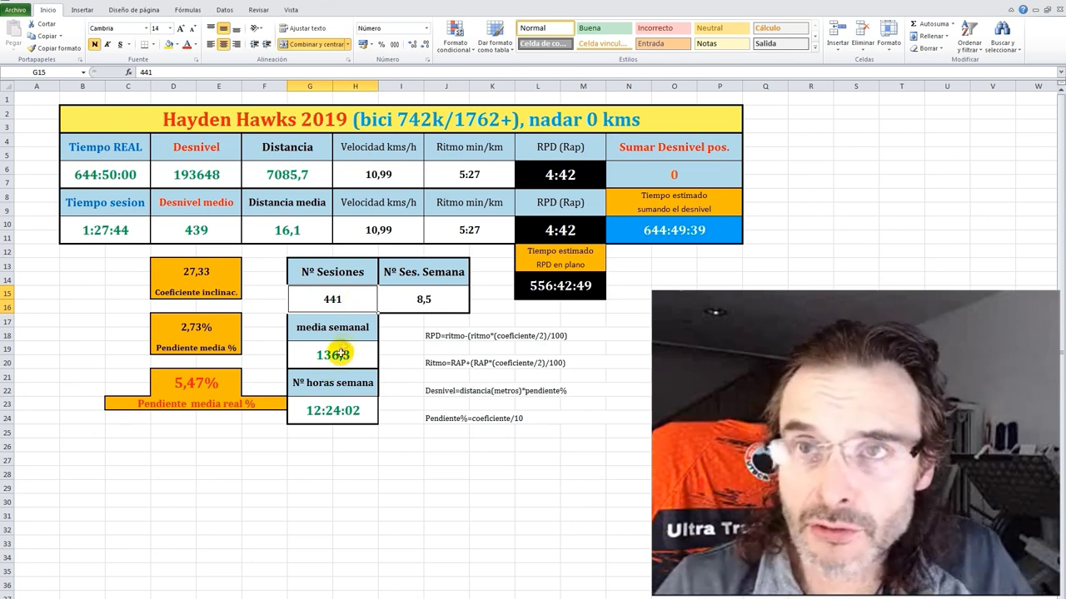
pyautogui.click(334, 355)
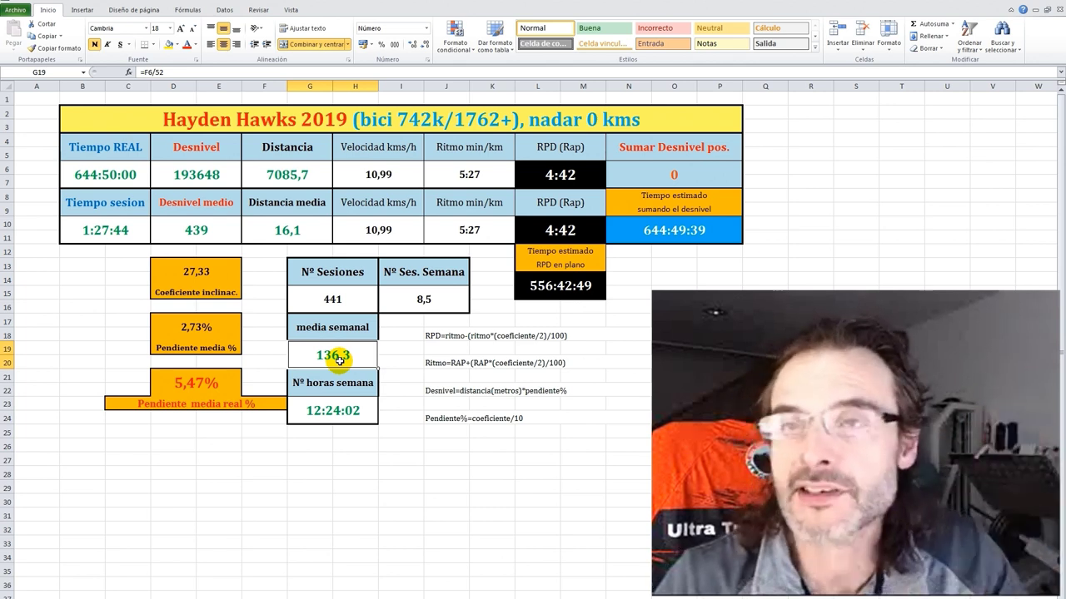
pyautogui.click(325, 412)
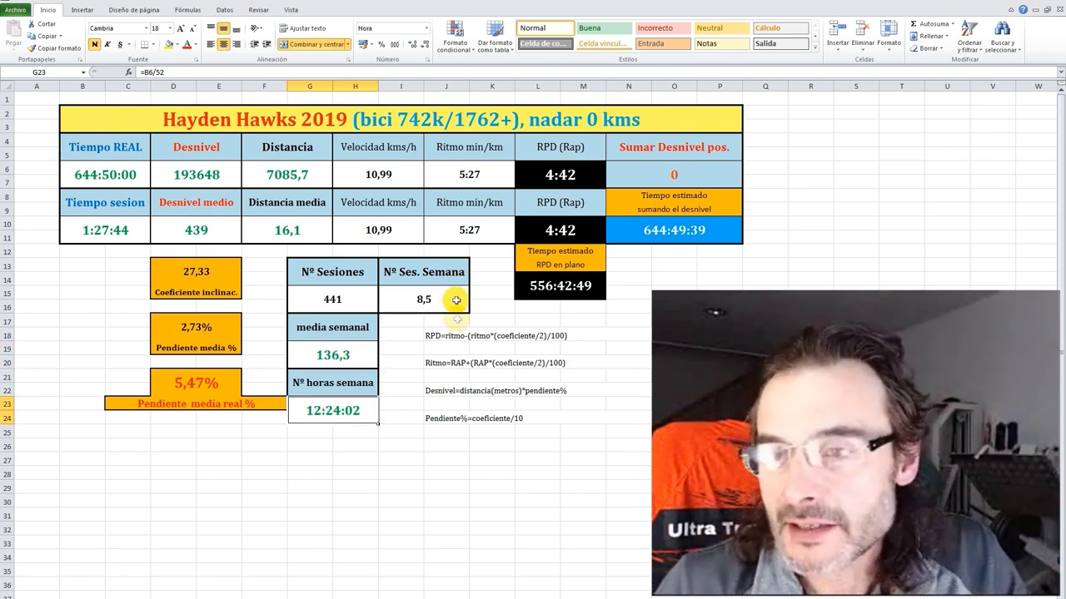
# Step: Go to Jim Walmsley's 2019 sheet and examine the average time per session, pace and RPD
pyautogui.hotkey('ctrl', 'pagedown')
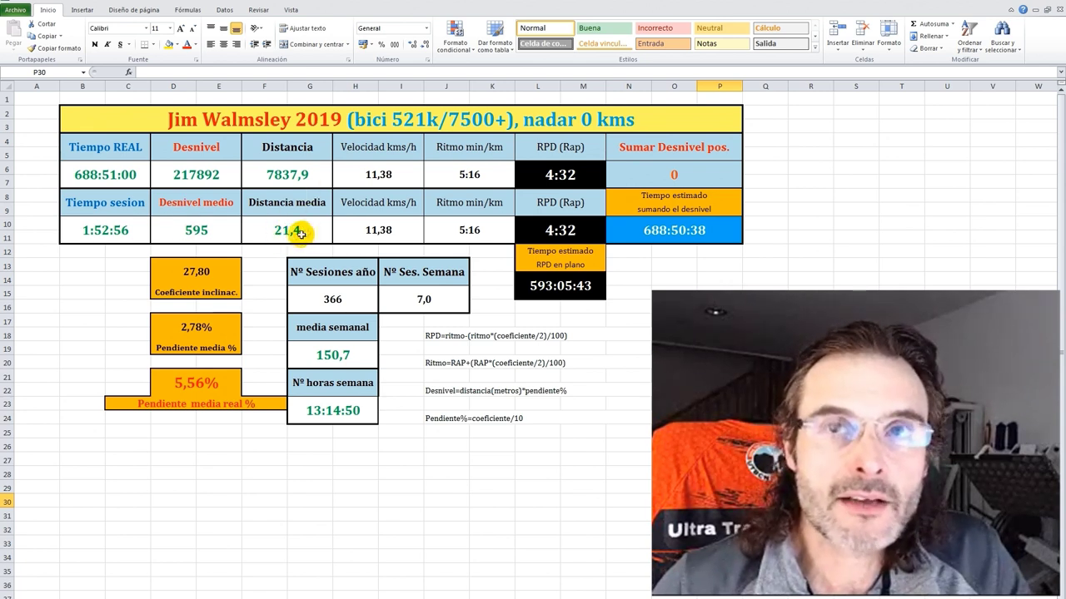
pyautogui.click(112, 232)
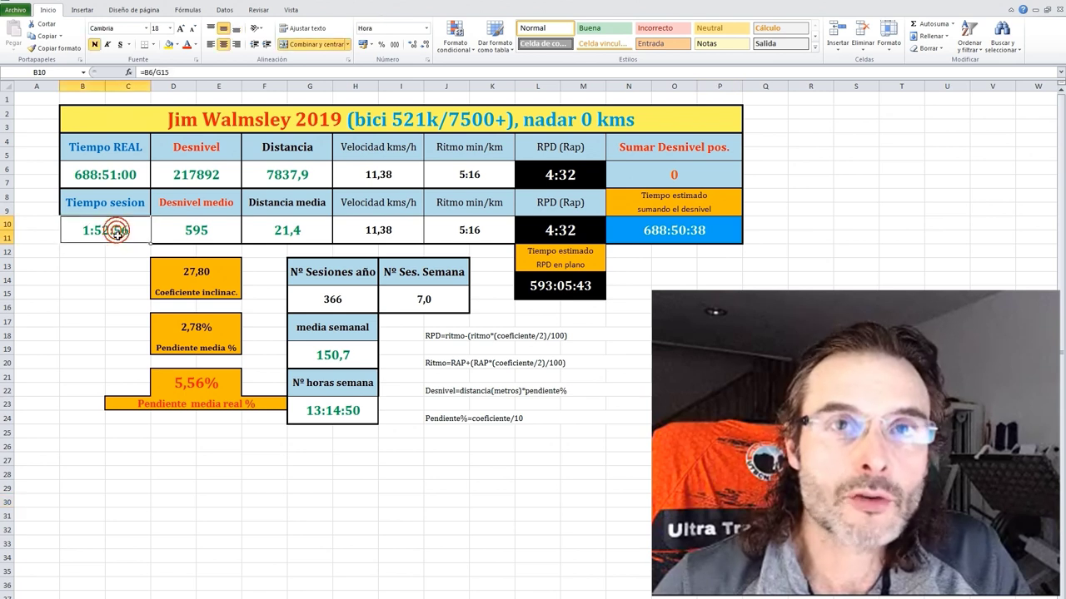
pyautogui.click(478, 232)
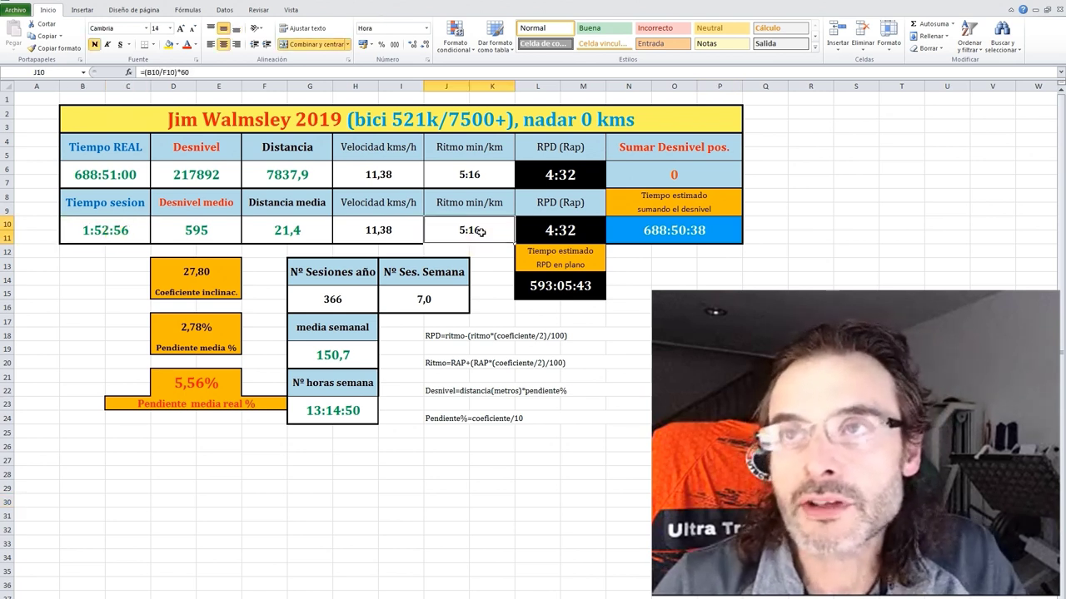
pyautogui.click(569, 233)
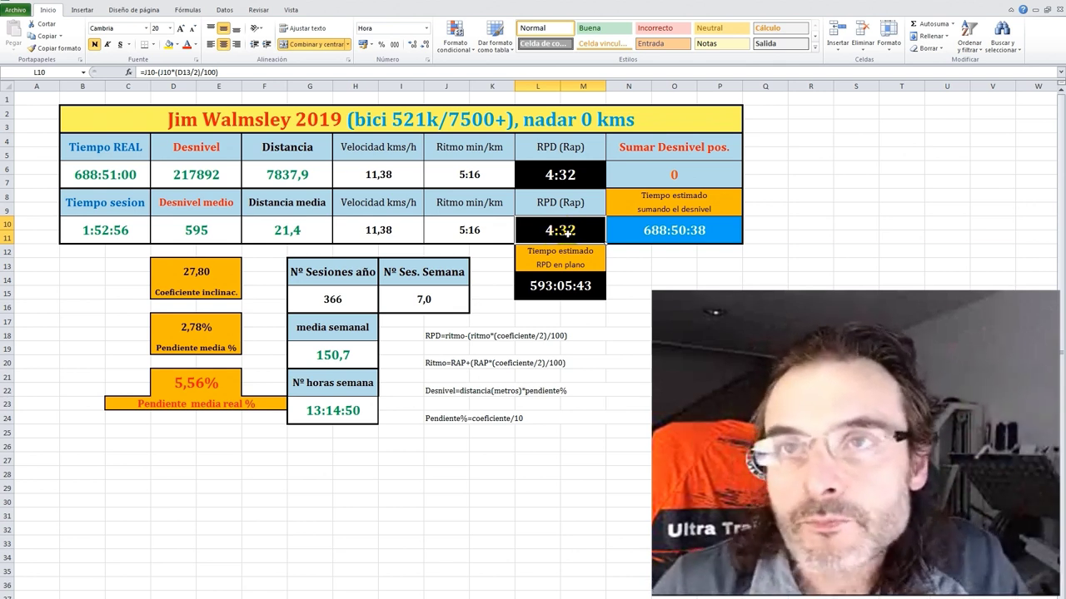
# Step: Check Jim Walmsley's real mean slope, weekly distance average, total and weekly sessions and weekly training hours, and return to the desktop
pyautogui.click(205, 384)
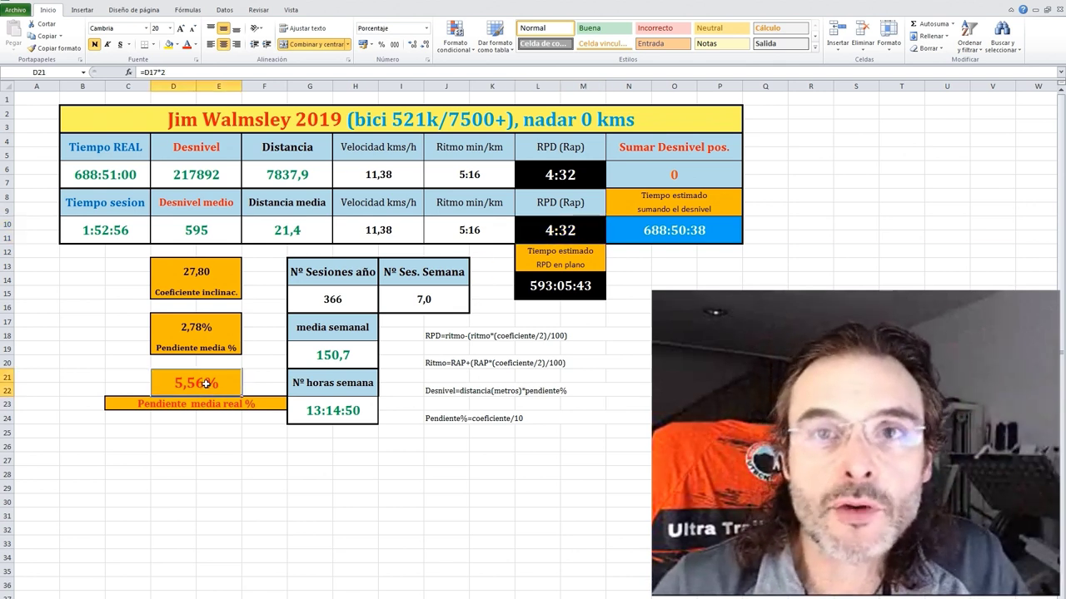
pyautogui.click(337, 353)
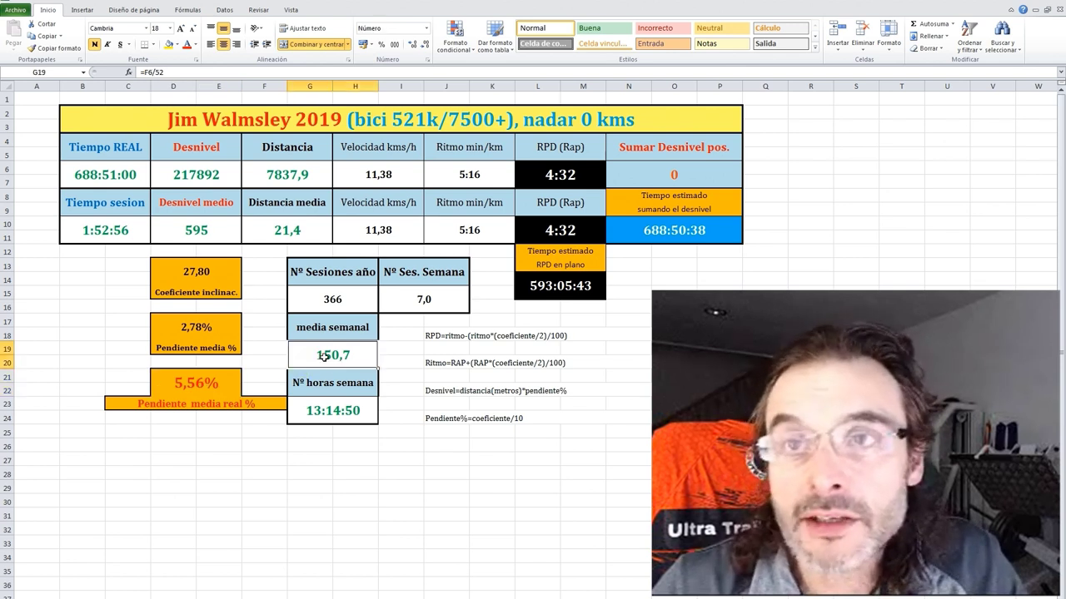
pyautogui.click(341, 298)
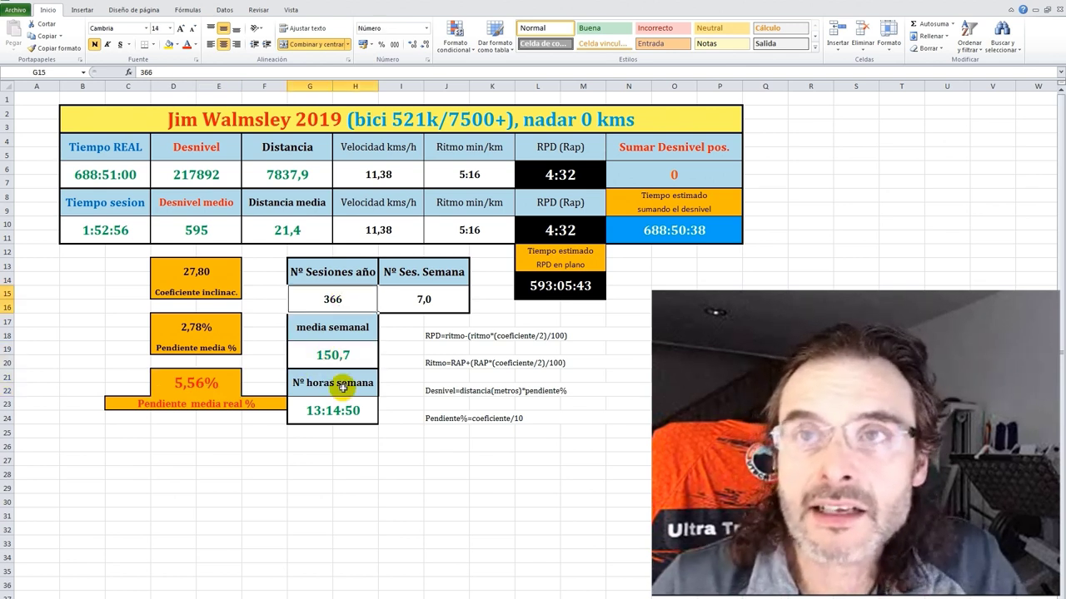
pyautogui.click(433, 300)
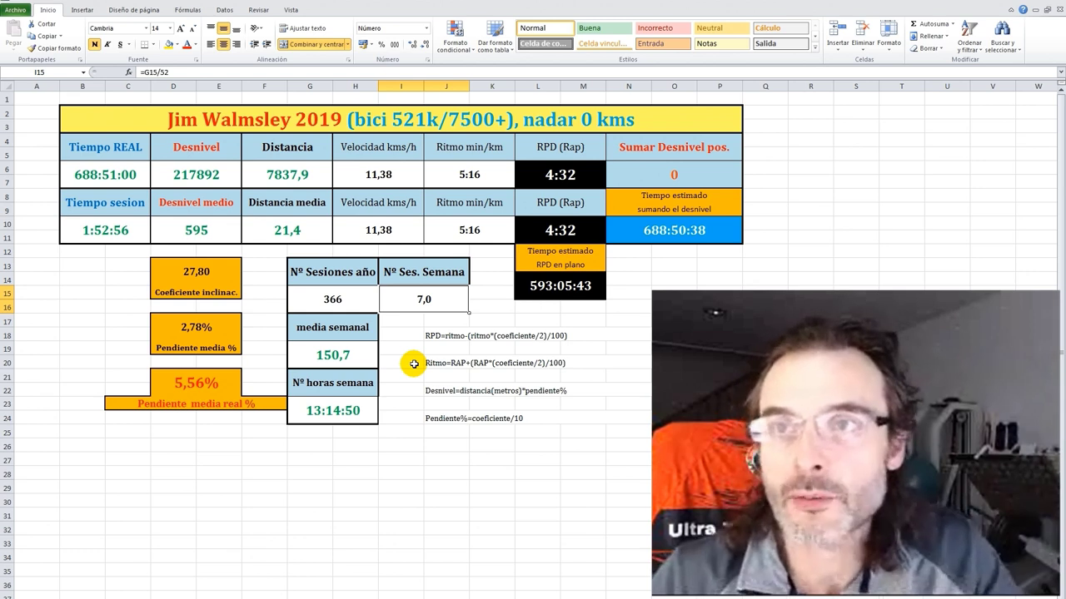
pyautogui.click(333, 409)
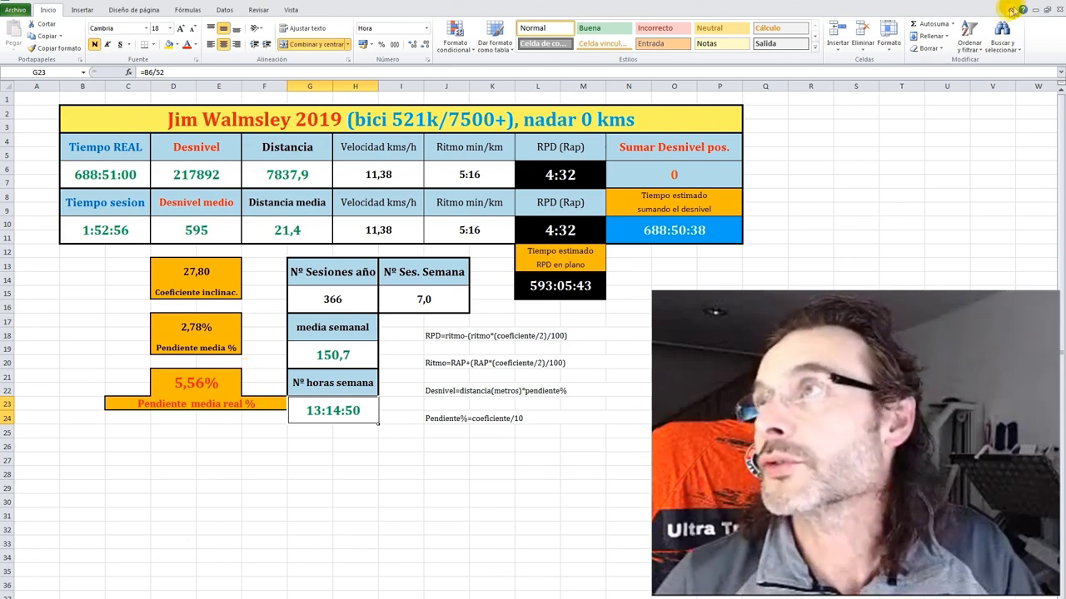
pyautogui.press('super+d')
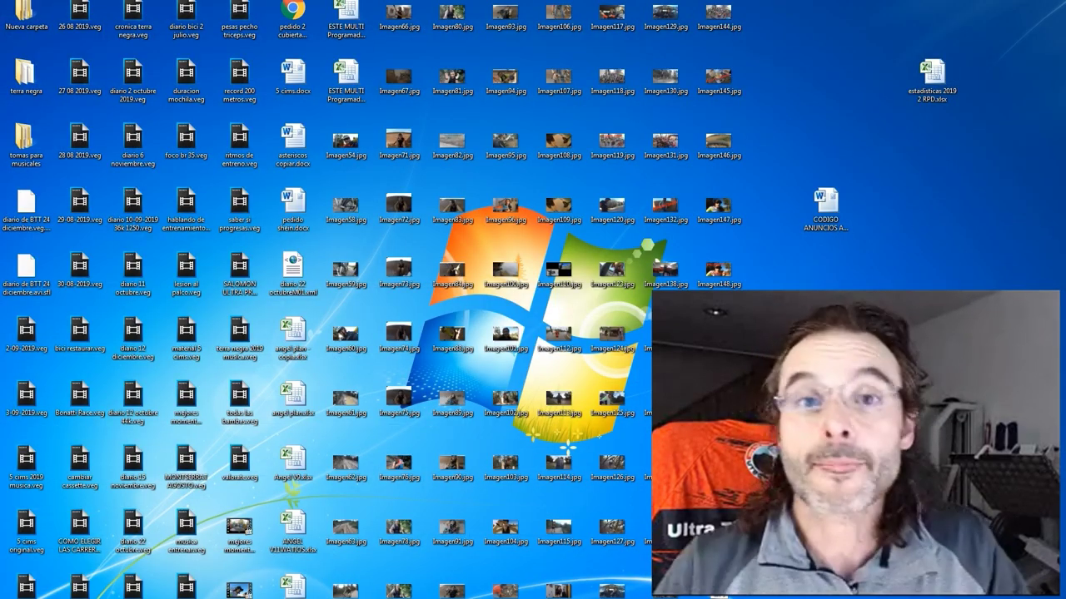